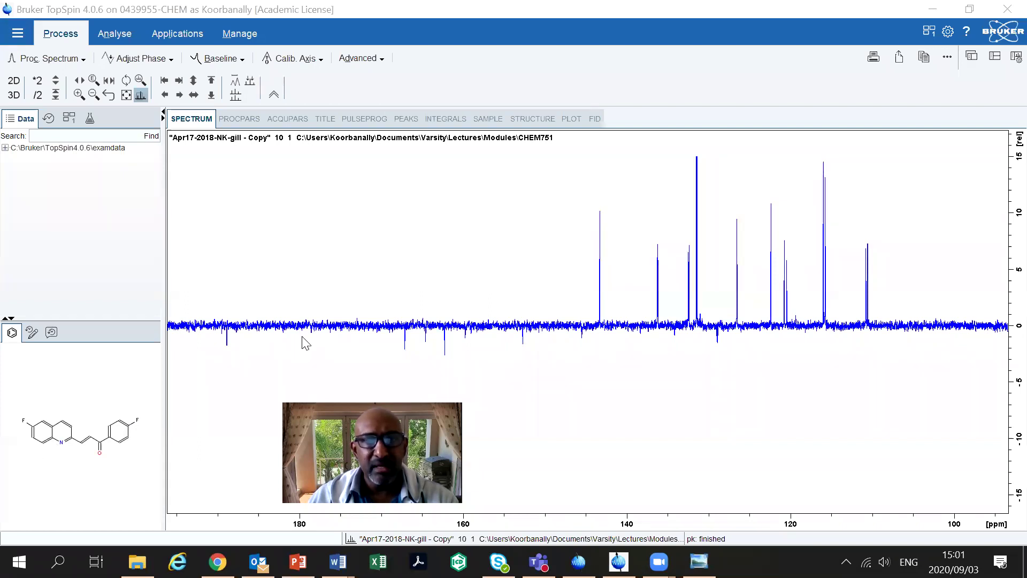
Examine the positive carbon peaks between about 105 and 148 ppm in the spectrum
{"action": "left_click", "coordinate": [227, 343]}
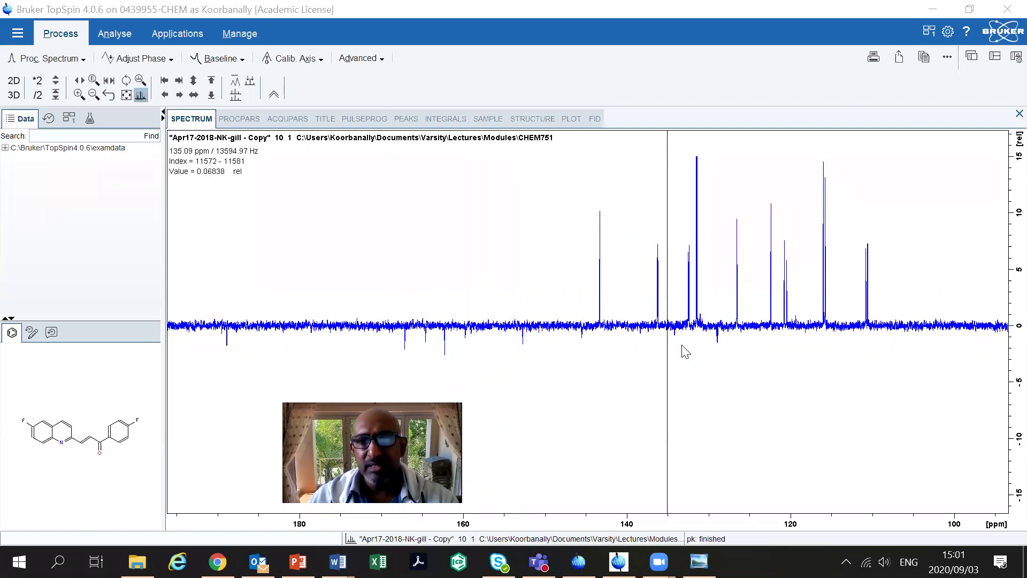
{"action": "left_click_drag", "start_coordinate": [557, 346], "coordinate": [840, 347]}
{"action": "left_click_drag", "start_coordinate": [909, 349], "coordinate": [915, 348]}
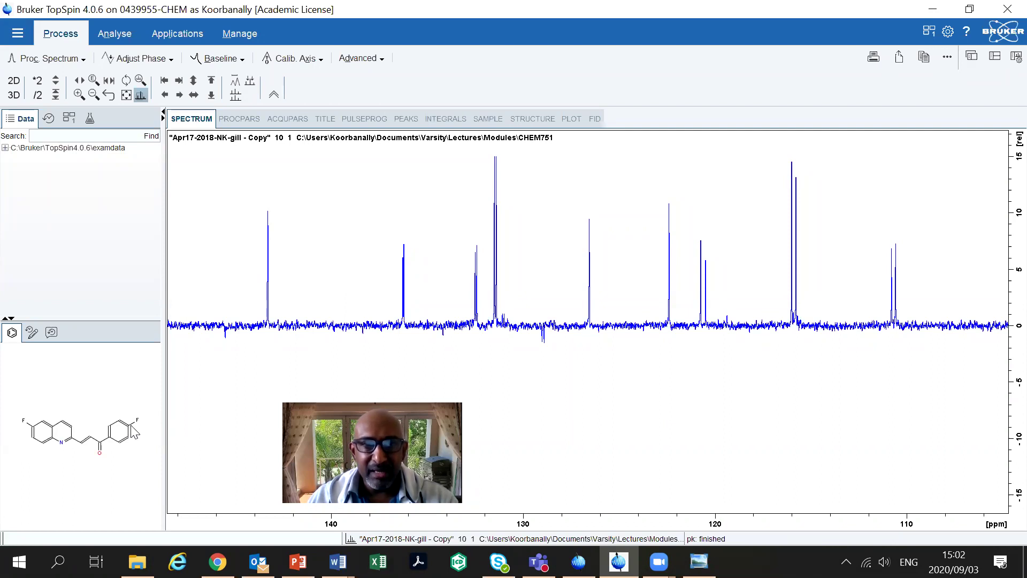
Measure the splittings of the two weak negative doublets between about 159 and 168 ppm
{"action": "left_click", "coordinate": [126, 95]}
{"action": "left_click", "coordinate": [249, 358]}
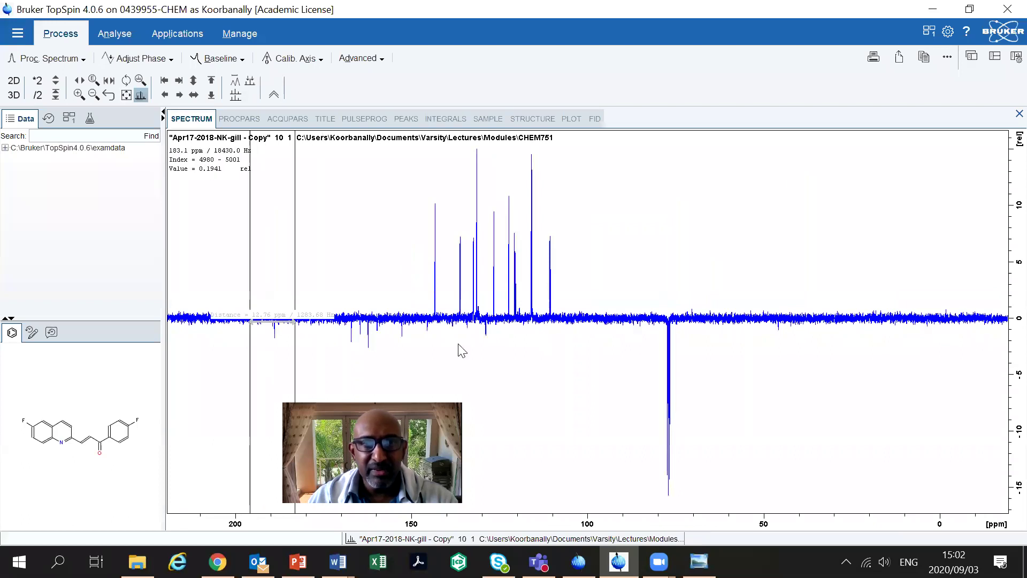
{"action": "left_click", "coordinate": [506, 356]}
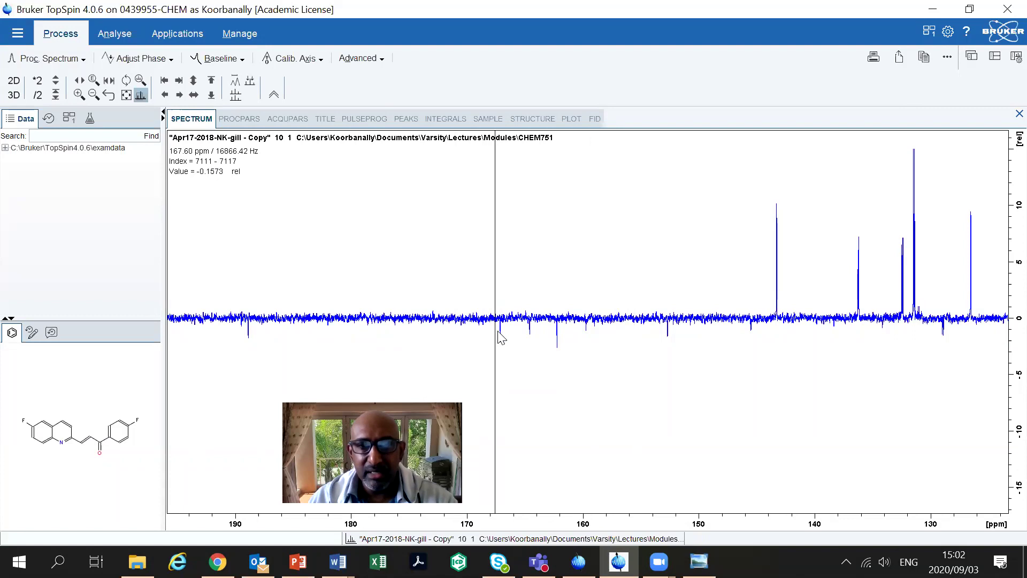
{"action": "left_click_drag", "start_coordinate": [499, 333], "coordinate": [532, 343]}
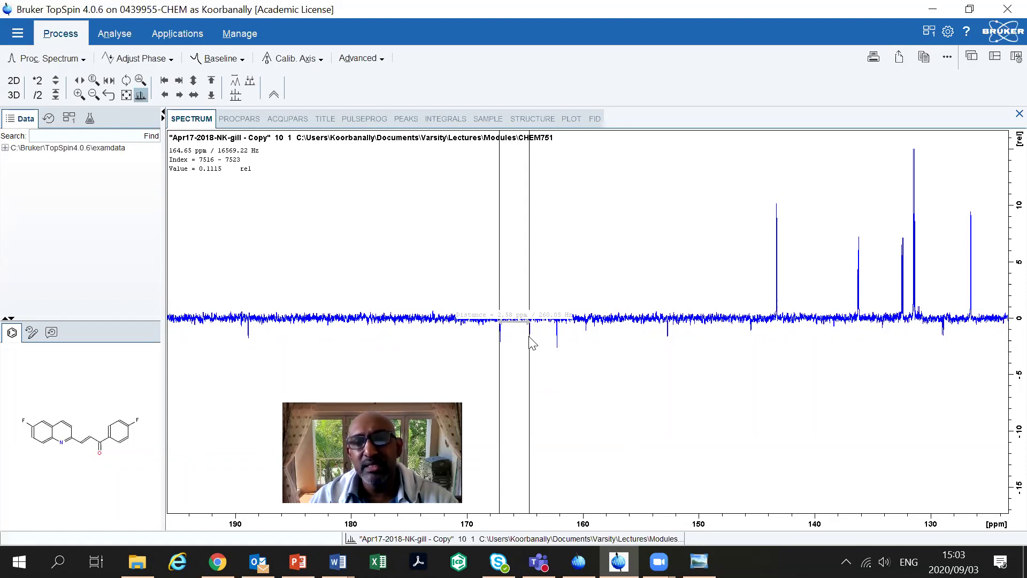
{"action": "left_click_drag", "start_coordinate": [532, 343], "coordinate": [586, 335]}
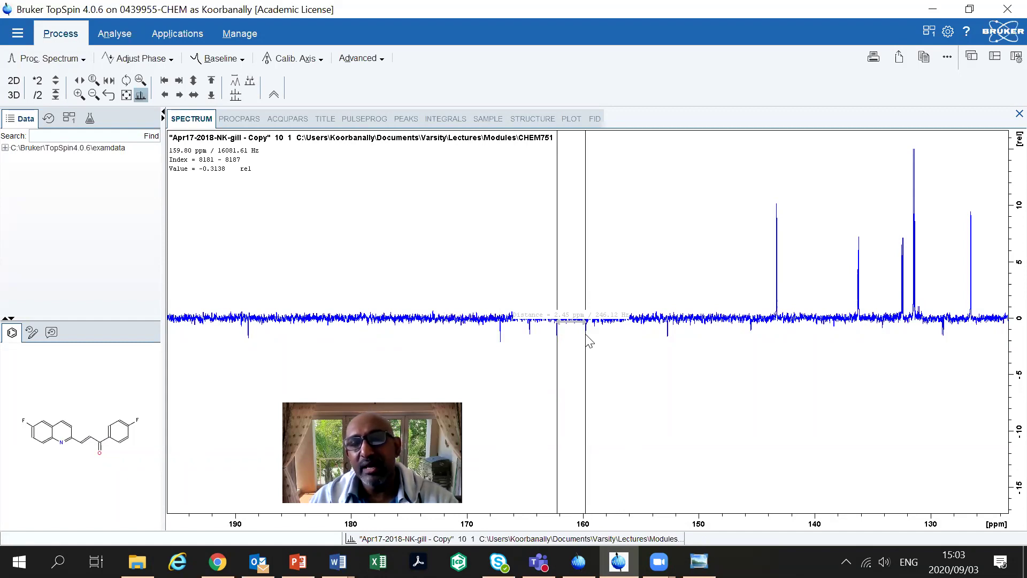
{"action": "right_click", "coordinate": [558, 339]}
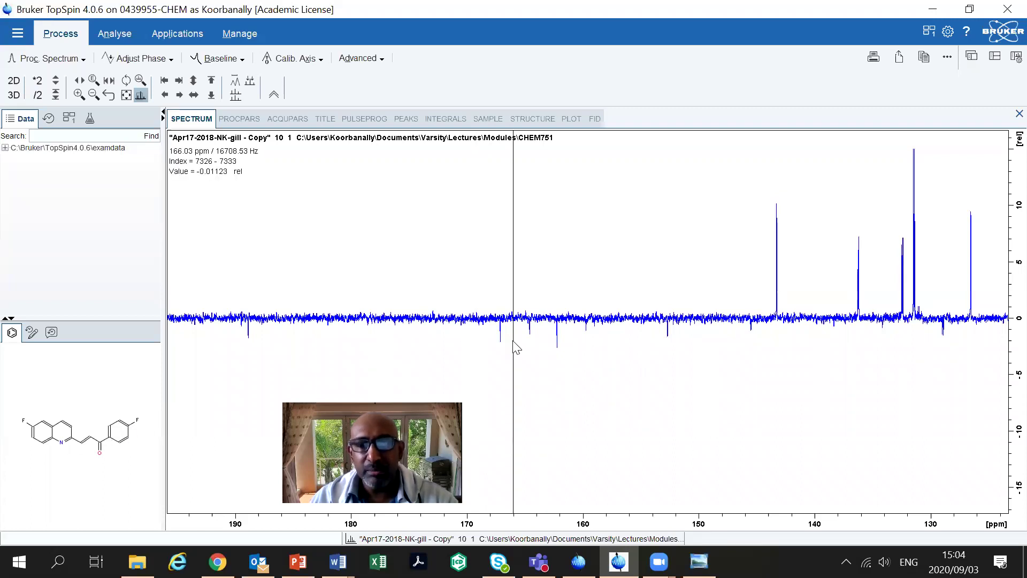
Recheck the line spacing of the negative signals between about 162 and 167 ppm
{"action": "left_click", "coordinate": [846, 561]}
{"action": "left_click", "coordinate": [845, 561]}
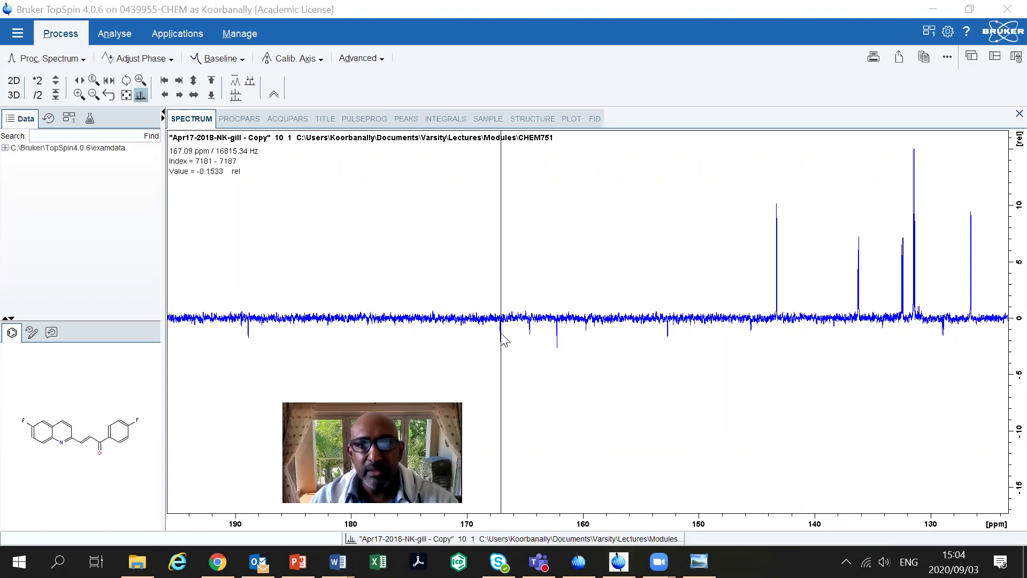
{"action": "left_click_drag", "start_coordinate": [500, 336], "coordinate": [528, 338]}
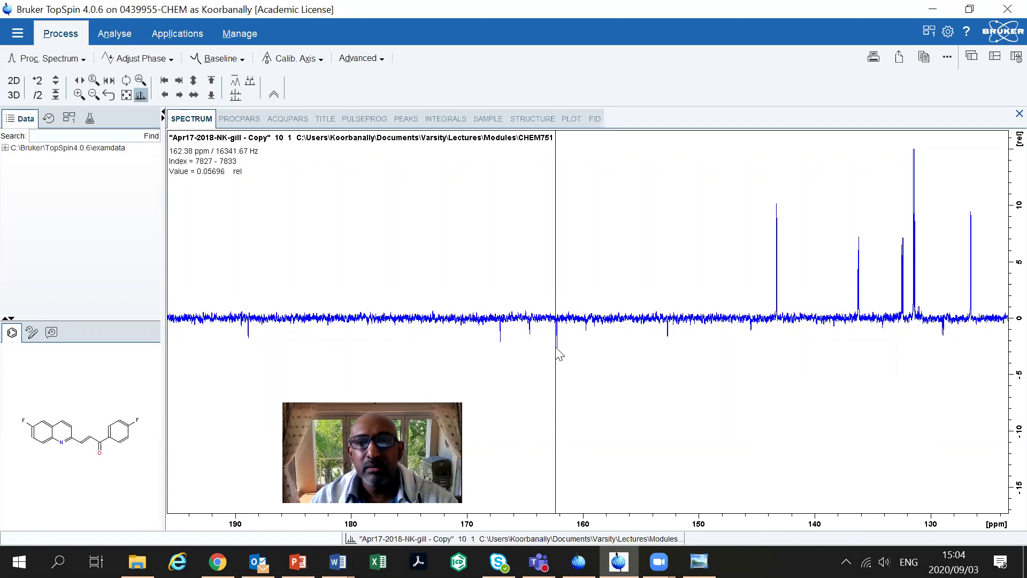
{"action": "mouse_move", "coordinate": [556, 346]}
{"action": "left_mouse_down"}
{"action": "mouse_move", "coordinate": [588, 344]}
{"action": "mouse_move", "coordinate": [560, 347]}
{"action": "left_mouse_up"}
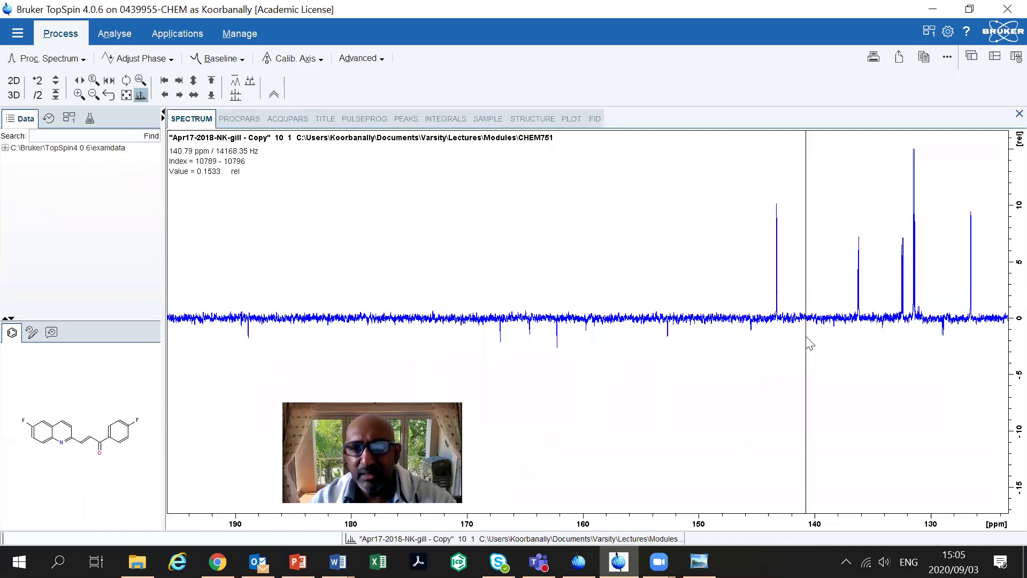
Measure the splitting of the doublet near 120.6 ppm and inspect the doublets near 116 and 110.7 ppm
{"action": "left_click", "coordinate": [125, 96]}
{"action": "left_click_drag", "start_coordinate": [402, 293], "coordinate": [604, 289]}
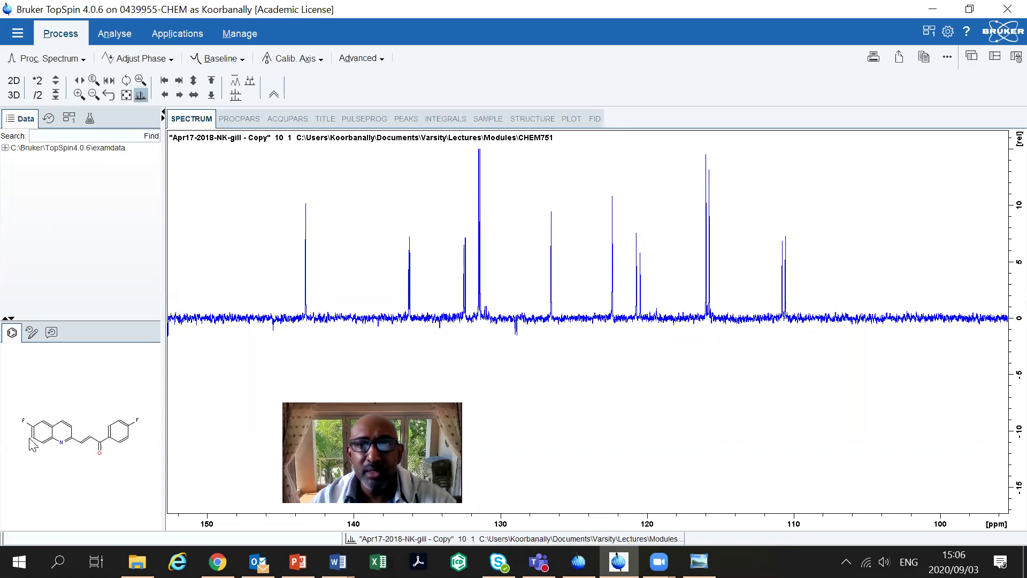
{"action": "left_click_drag", "start_coordinate": [643, 292], "coordinate": [852, 300]}
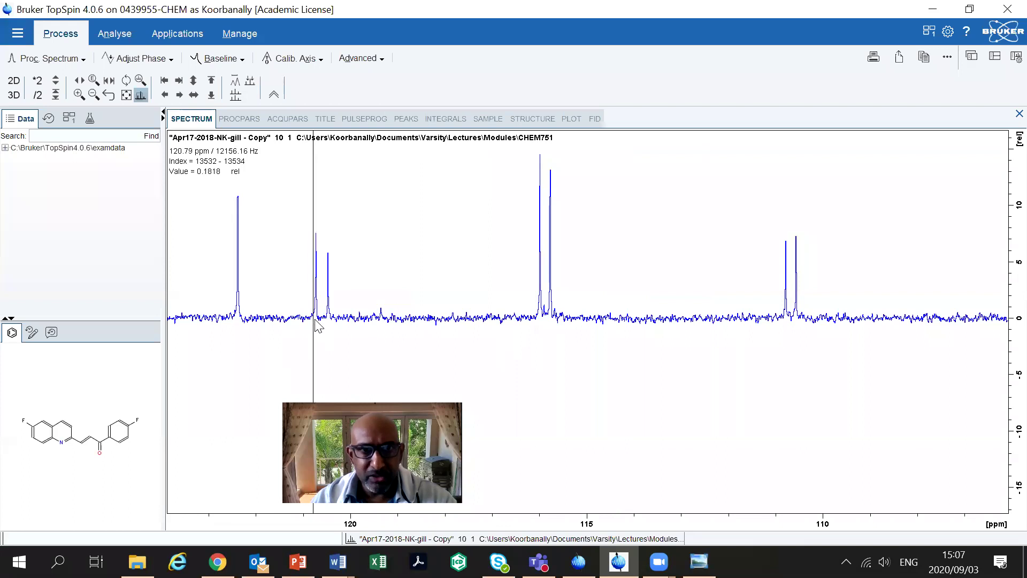
{"action": "left_click_drag", "start_coordinate": [316, 322], "coordinate": [330, 320]}
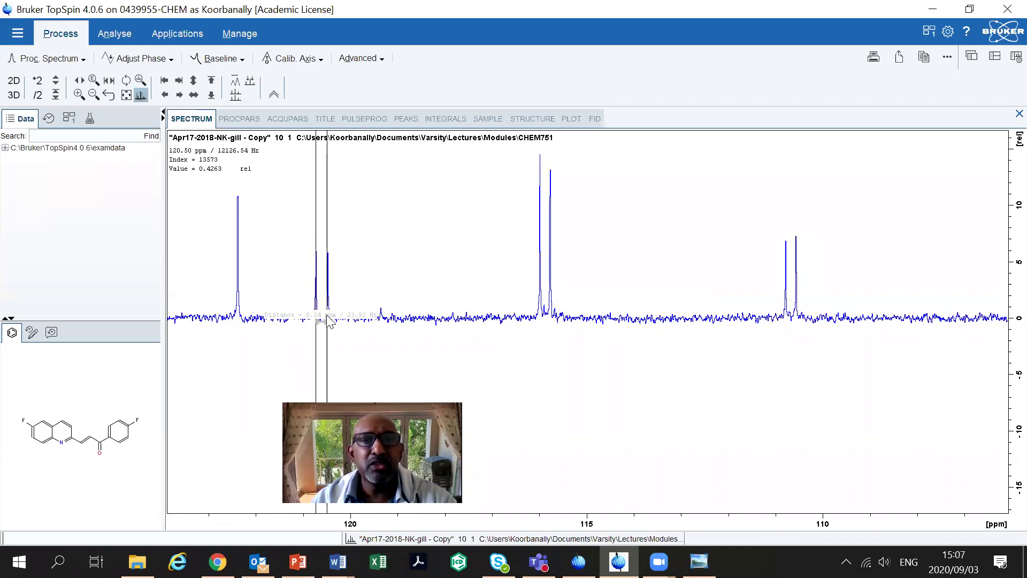
{"action": "left_click_drag", "start_coordinate": [329, 321], "coordinate": [329, 321]}
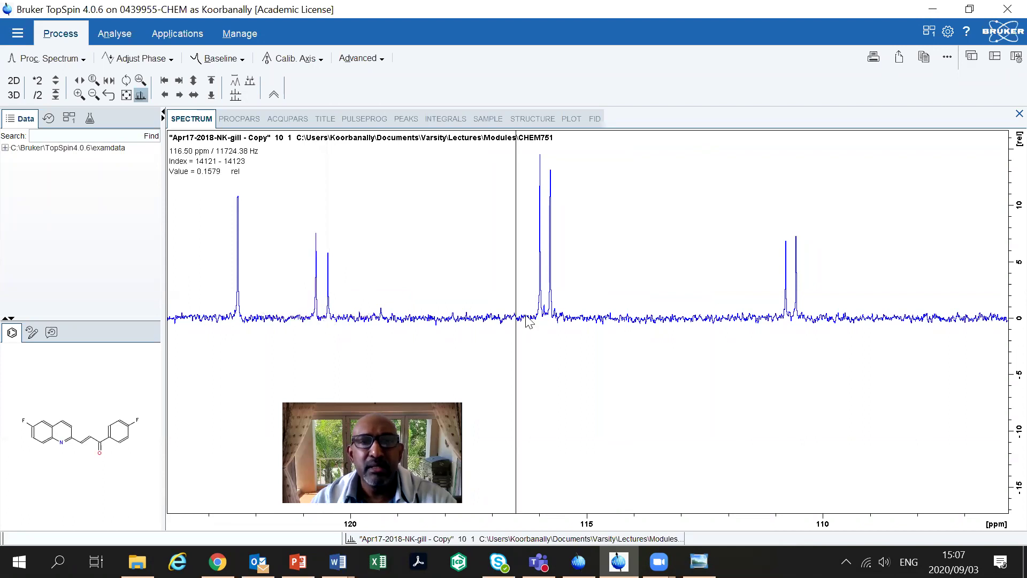
{"action": "mouse_move", "coordinate": [541, 308]}
{"action": "left_mouse_down"}
{"action": "mouse_move", "coordinate": [556, 309]}
{"action": "mouse_move", "coordinate": [542, 309]}
{"action": "left_mouse_up"}
{"action": "mouse_move", "coordinate": [784, 336]}
{"action": "left_mouse_down"}
{"action": "mouse_move", "coordinate": [796, 330]}
{"action": "mouse_move", "coordinate": [781, 334]}
{"action": "left_mouse_up"}
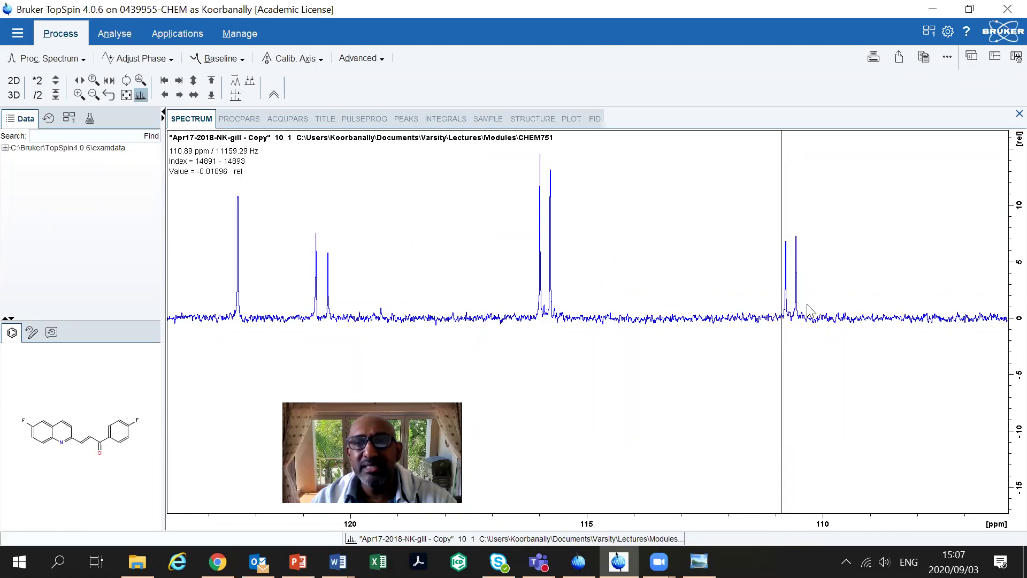
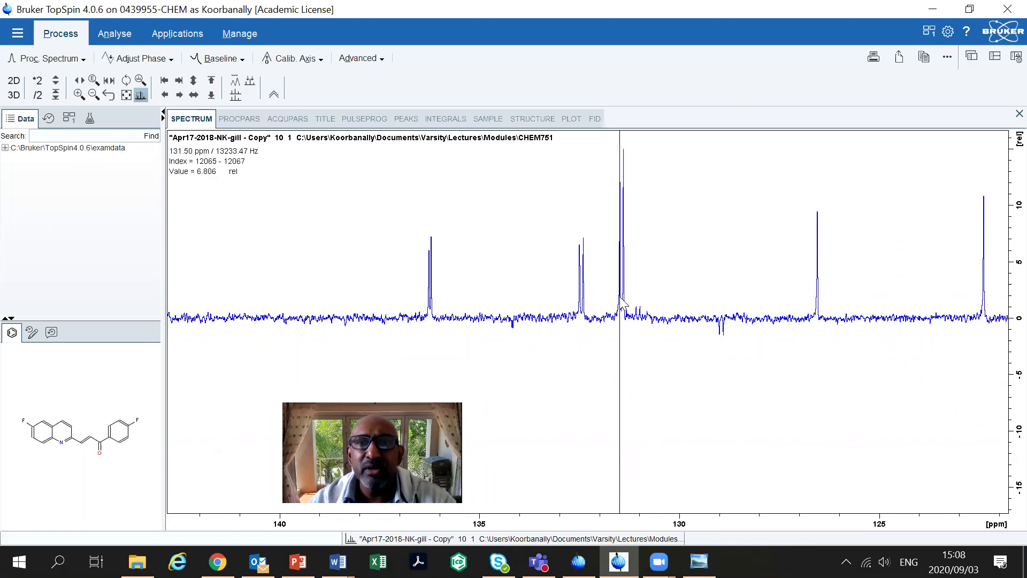
Measure the splittings of the doublets near 131.5 and 132.4 ppm
{"action": "left_click_drag", "start_coordinate": [619, 298], "coordinate": [623, 298]}
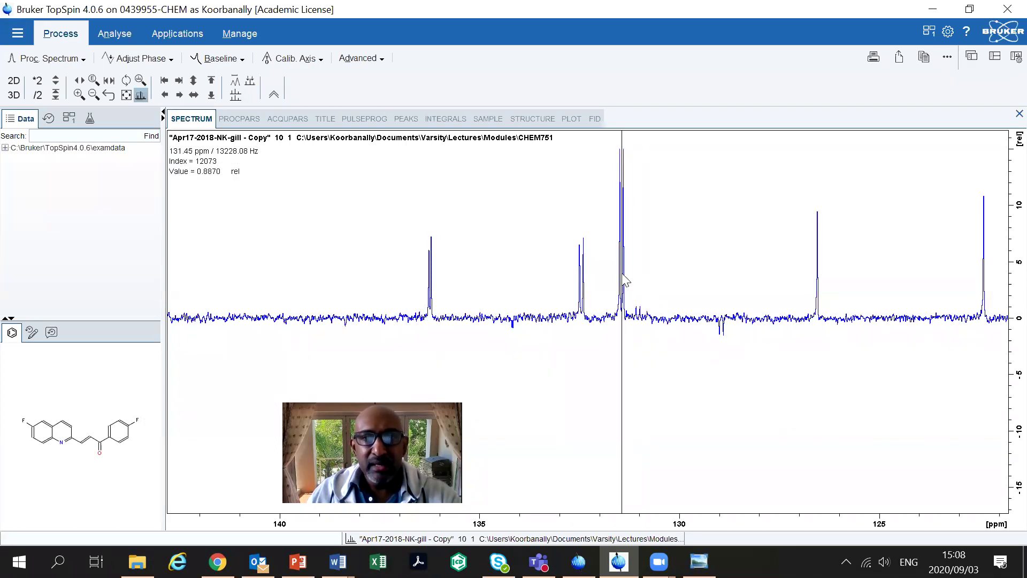
{"action": "left_click", "coordinate": [93, 94]}
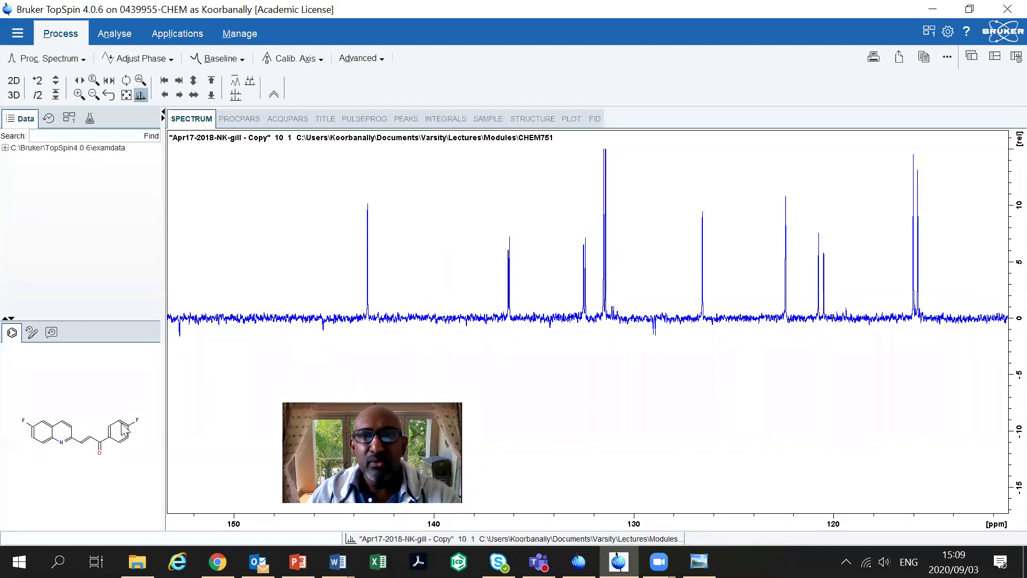
{"action": "left_click_drag", "start_coordinate": [488, 345], "coordinate": [781, 342]}
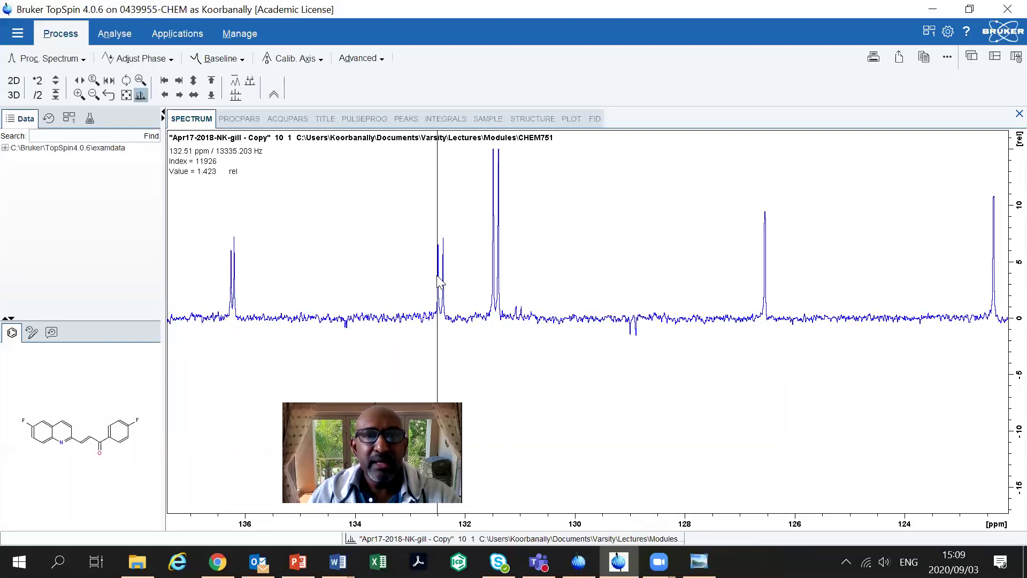
{"action": "left_click_drag", "start_coordinate": [438, 281], "coordinate": [445, 285]}
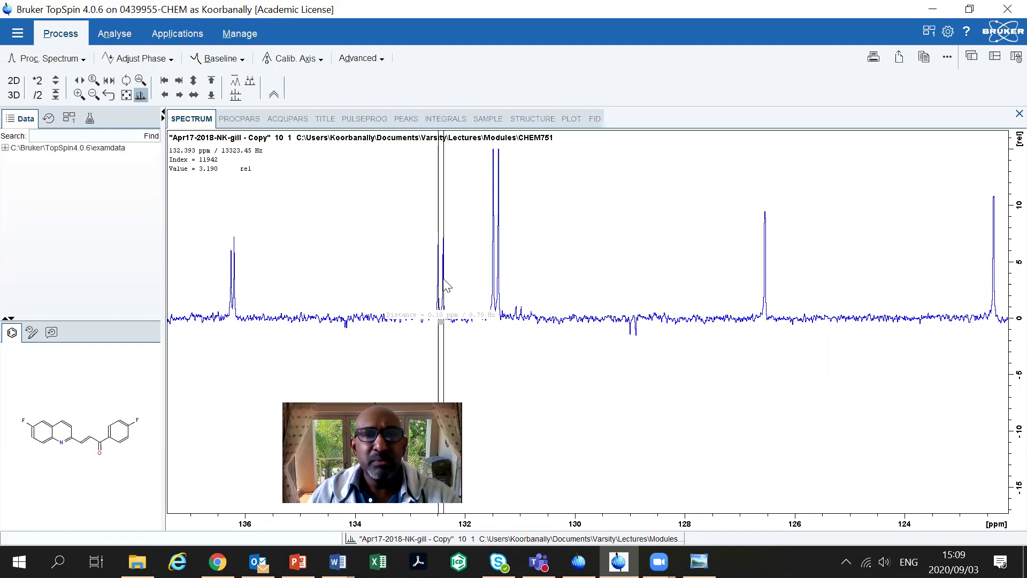
{"action": "left_click_drag", "start_coordinate": [445, 284], "coordinate": [438, 284]}
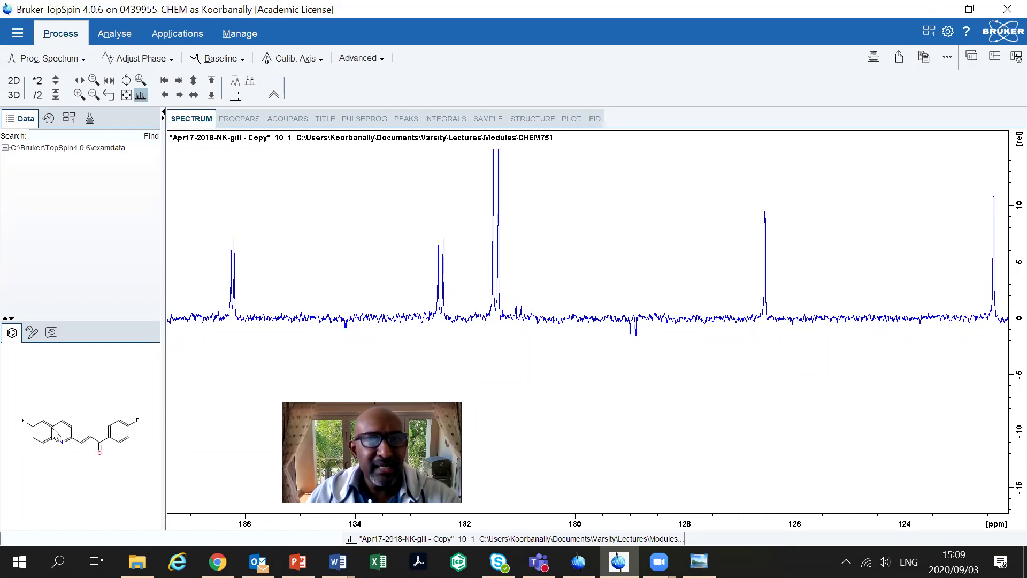
Measure the splittings of the weak negative doublet near 129 ppm and the positive doublet near 136.2 ppm
{"action": "scroll", "coordinate": [475, 334], "scroll_direction": "up", "scroll_amount": 2}
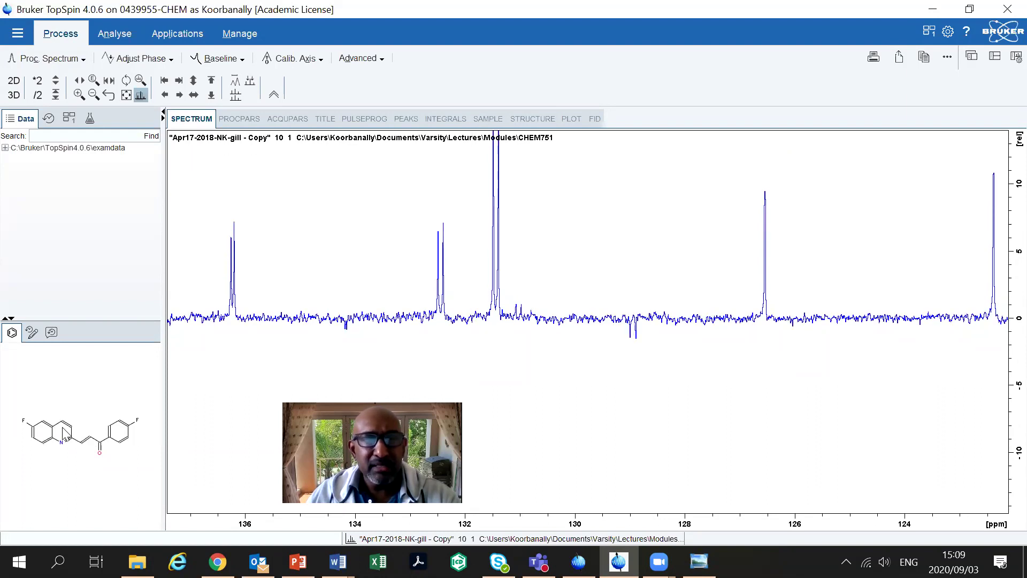
{"action": "scroll", "coordinate": [618, 344], "scroll_direction": "up", "scroll_amount": 2}
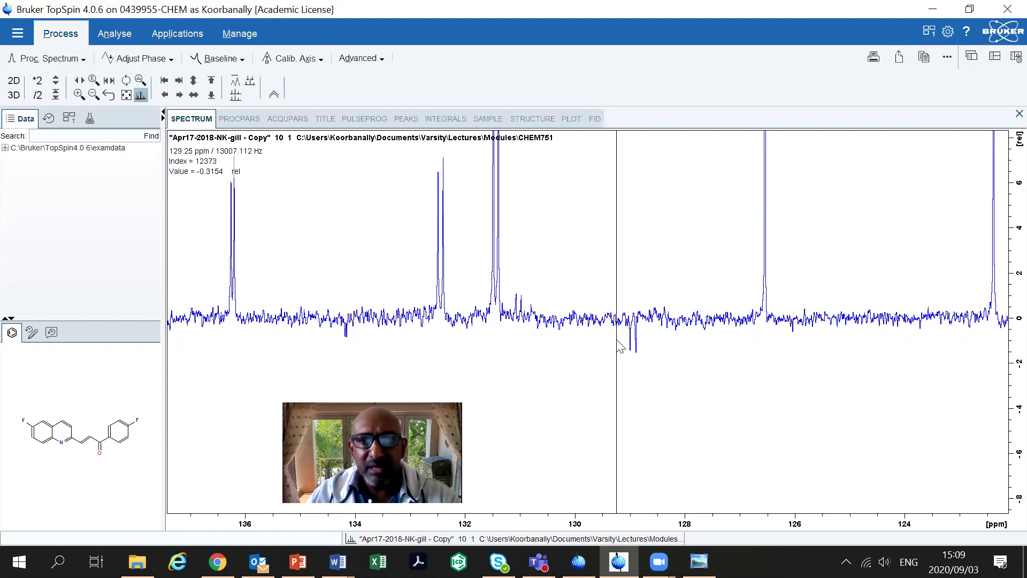
{"action": "left_click_drag", "start_coordinate": [629, 340], "coordinate": [633, 344]}
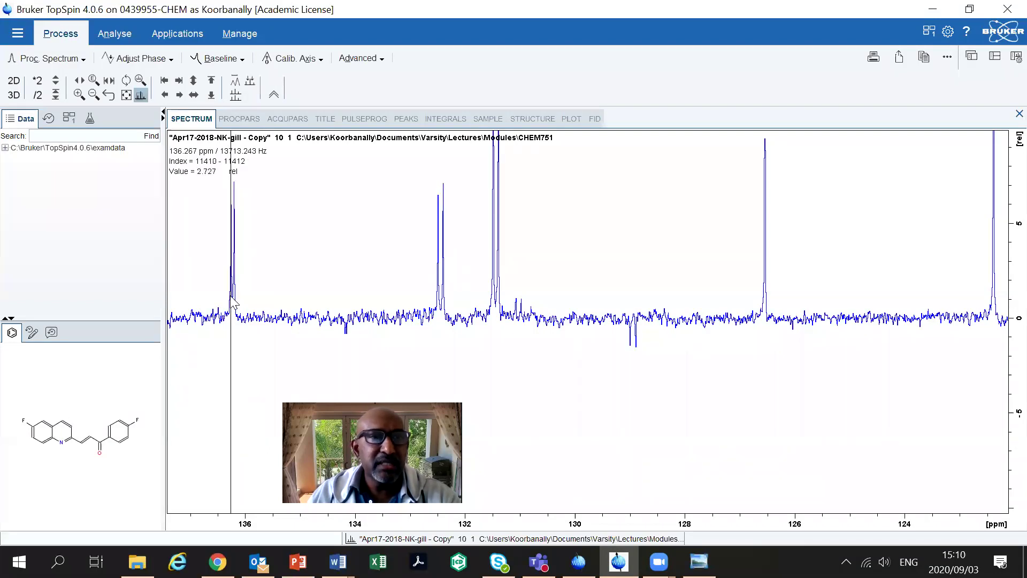
{"action": "left_click_drag", "start_coordinate": [231, 299], "coordinate": [235, 301]}
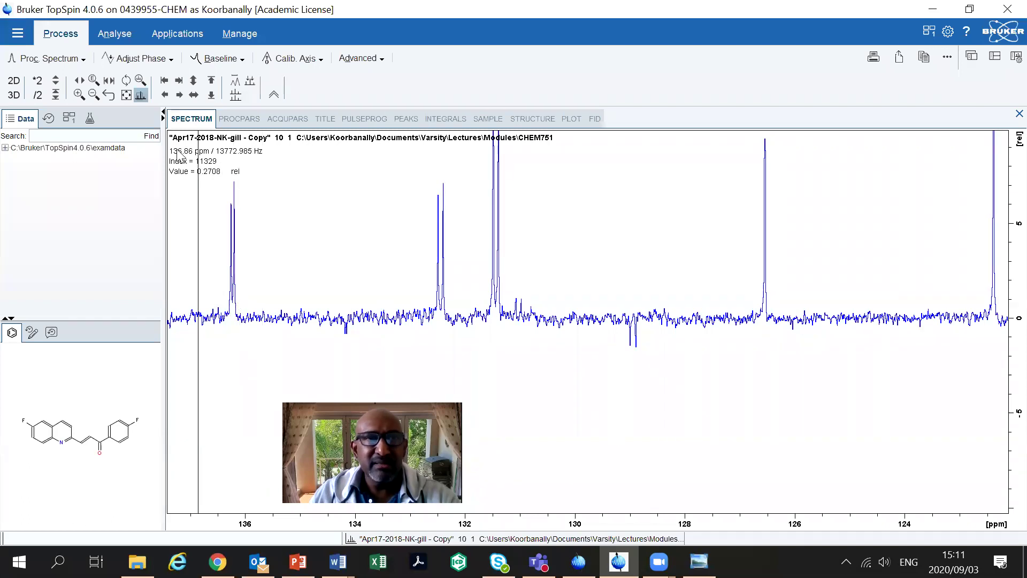
Examine the positive peaks between about 98 and 153 ppm and the weak negative signals between about 140 and 186 ppm
{"action": "left_click", "coordinate": [126, 95]}
{"action": "left_click_drag", "start_coordinate": [359, 182], "coordinate": [687, 216]}
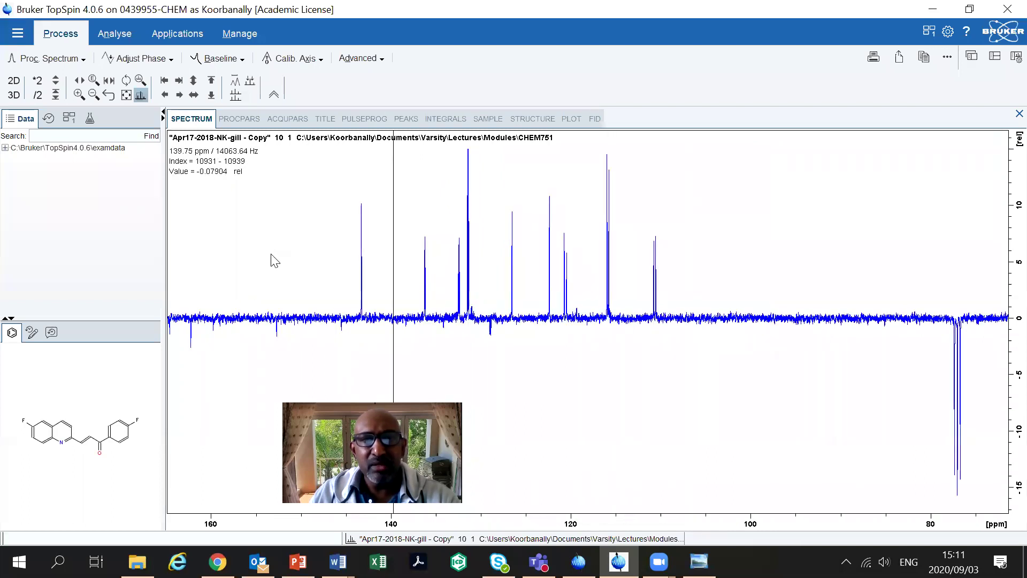
{"action": "left_click_drag", "start_coordinate": [274, 261], "coordinate": [773, 280]}
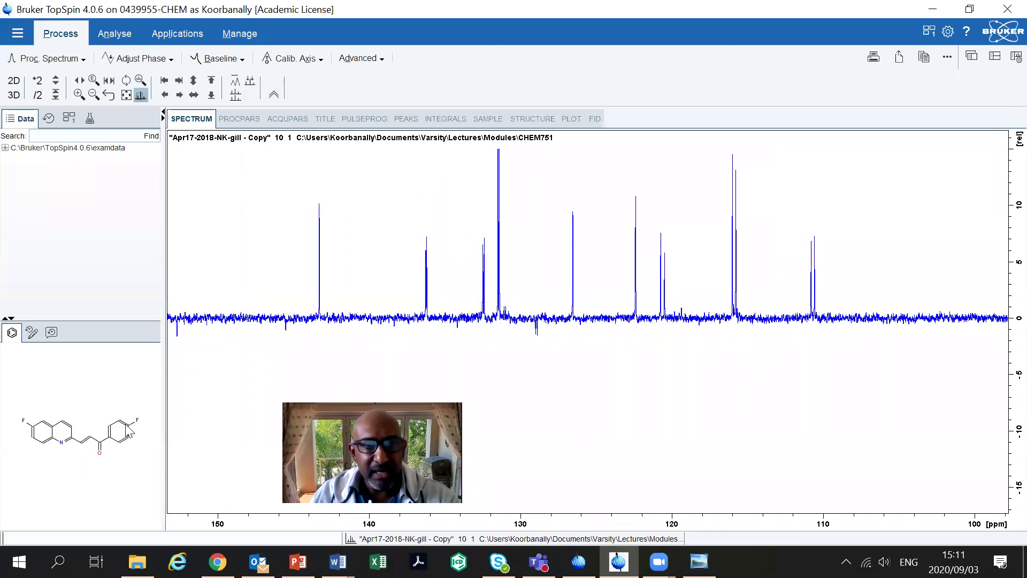
{"action": "left_click", "coordinate": [126, 95]}
{"action": "left_click_drag", "start_coordinate": [285, 286], "coordinate": [443, 289]}
{"action": "scroll", "coordinate": [468, 305], "scroll_direction": "up", "scroll_amount": 1}
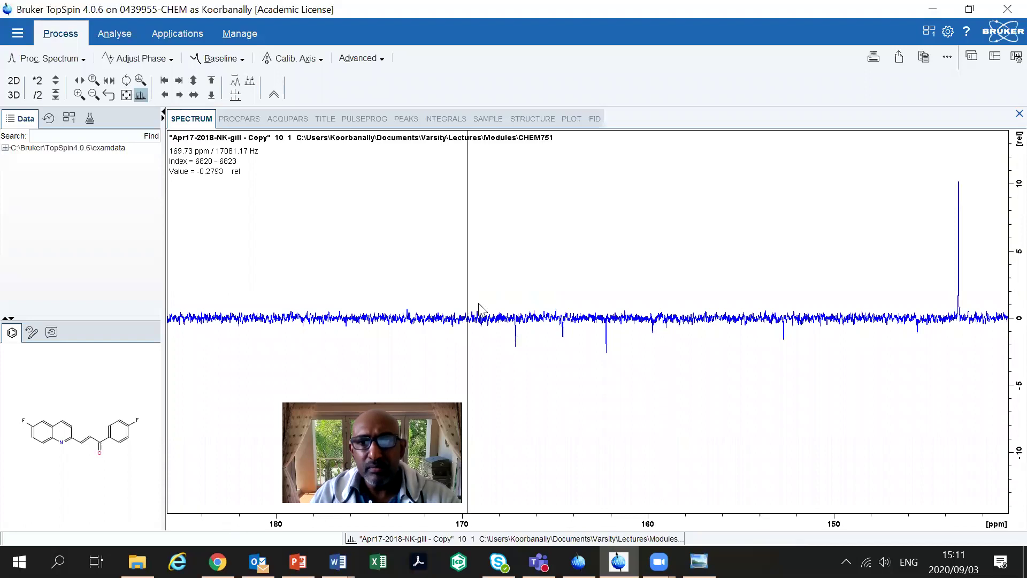
Compare the splittings of the doublets near 132.4 and 136.2 ppm, finishing with the full spectrum shown
{"action": "left_click", "coordinate": [127, 94]}
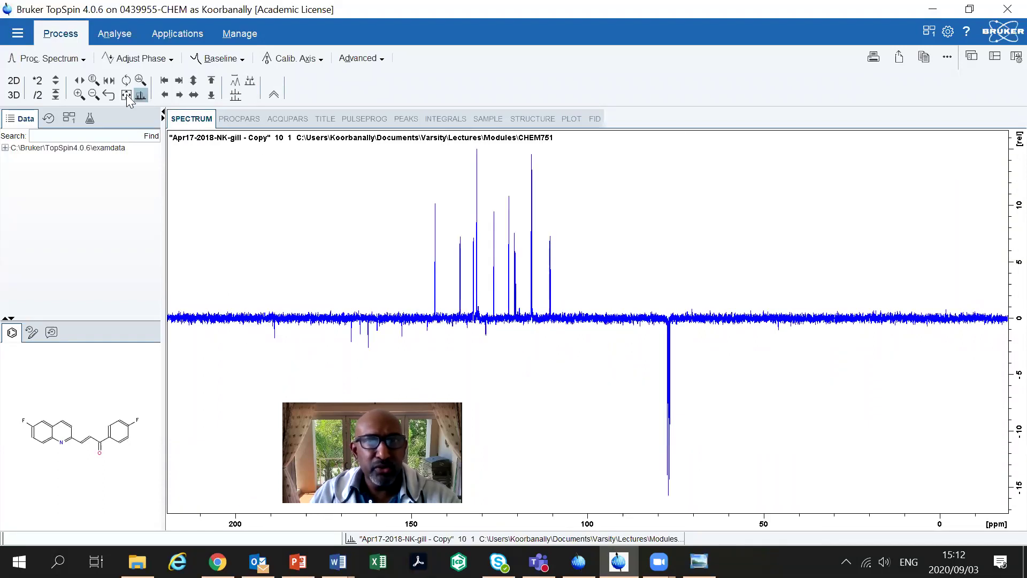
{"action": "left_click_drag", "start_coordinate": [430, 196], "coordinate": [612, 196]}
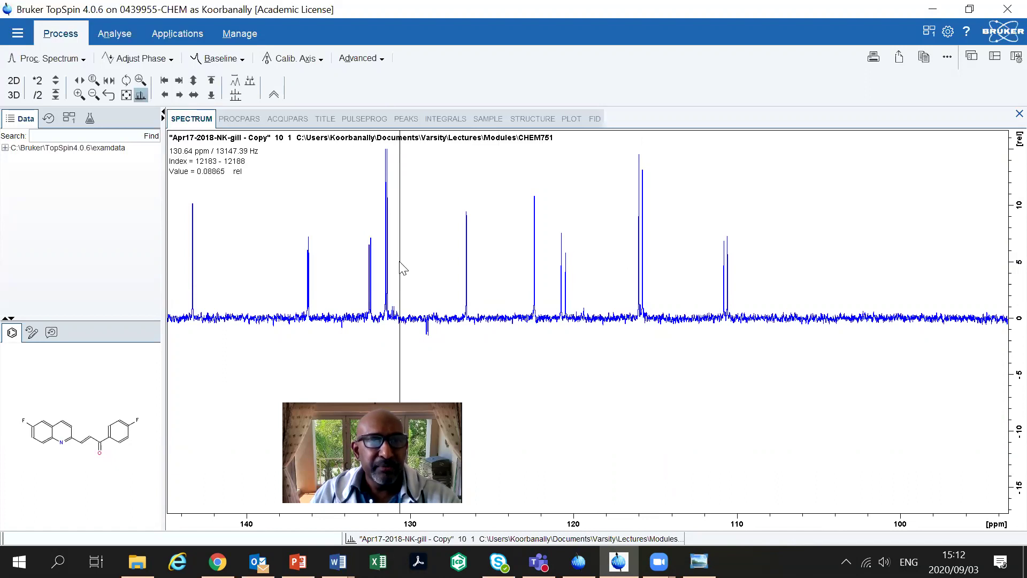
{"action": "left_click_drag", "start_coordinate": [268, 250], "coordinate": [457, 259]}
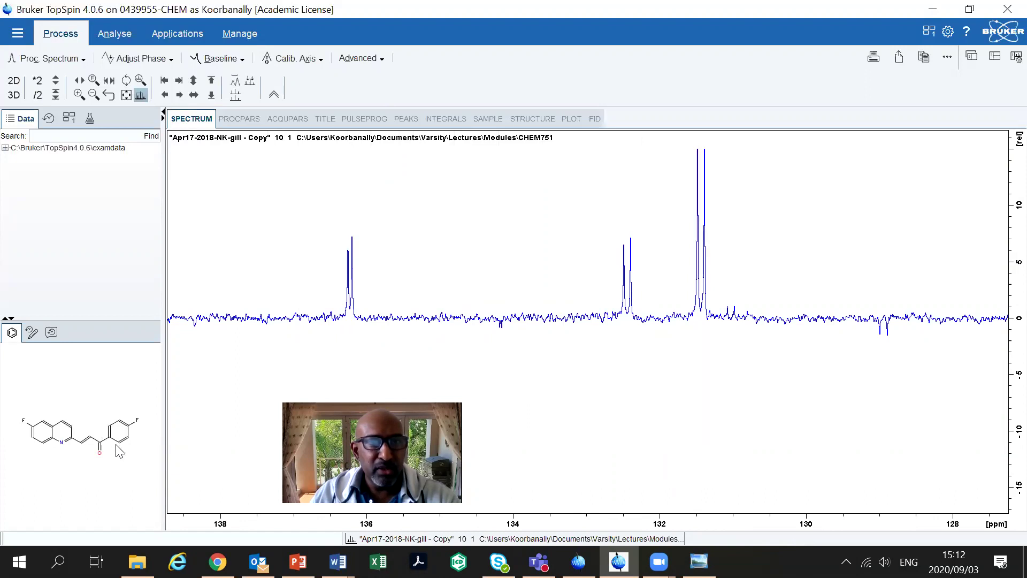
{"action": "left_click_drag", "start_coordinate": [624, 315], "coordinate": [631, 309]}
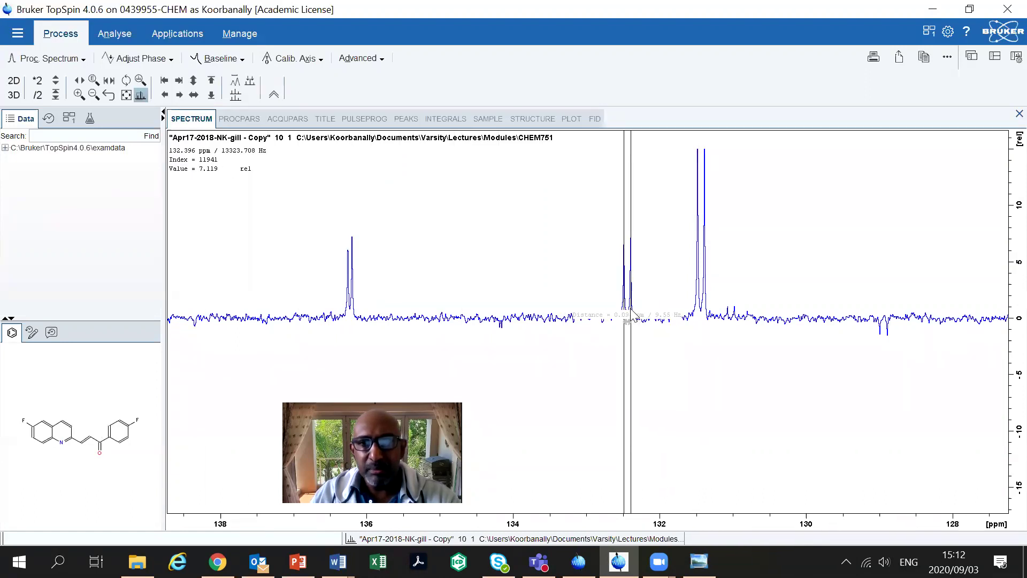
{"action": "left_click_drag", "start_coordinate": [349, 319], "coordinate": [348, 321]}
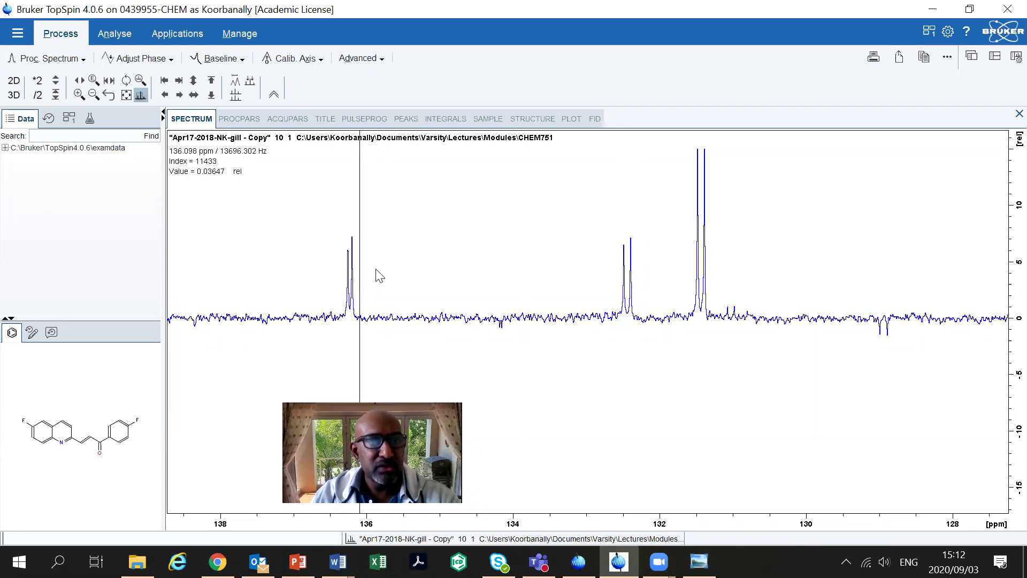
{"action": "left_click", "coordinate": [126, 95]}
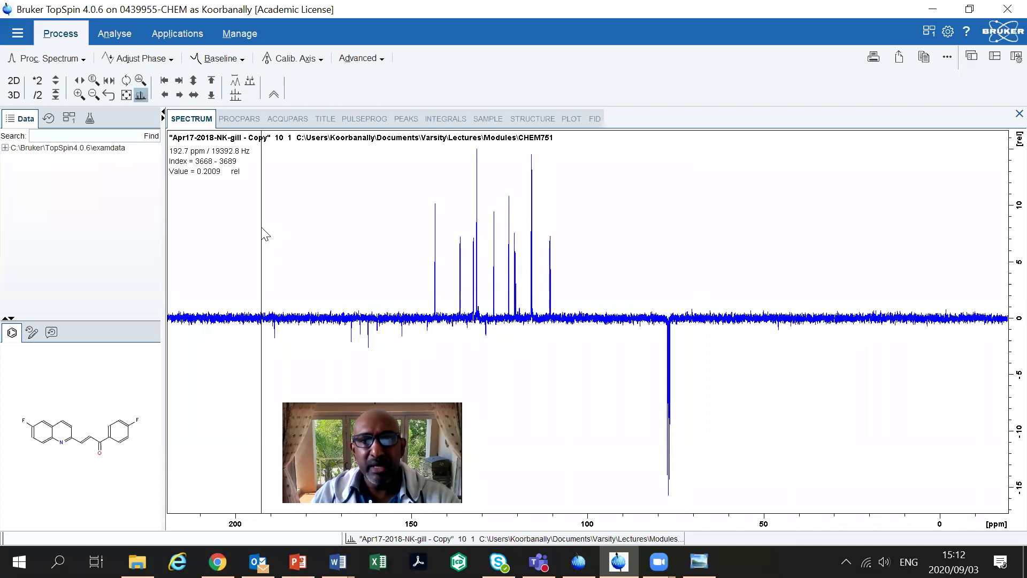
{"action": "scroll", "coordinate": [262, 233], "scroll_direction": "down", "scroll_amount": 1}
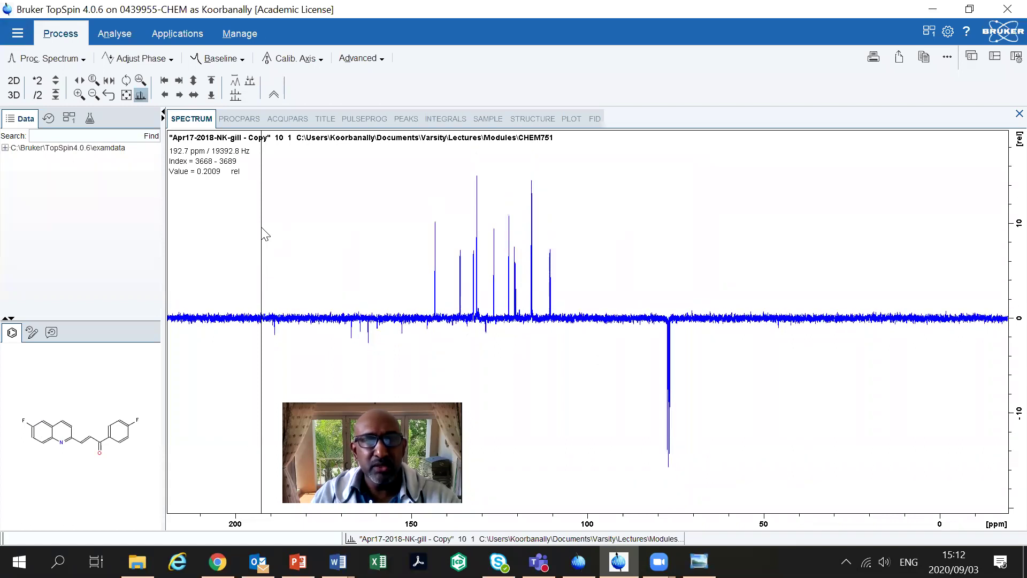
Examine the doublet near 136.2 ppm and compare it with the neighbouring peaks between about 129 and 143 ppm
{"action": "left_click_drag", "start_coordinate": [377, 219], "coordinate": [615, 220]}
{"action": "left_click_drag", "start_coordinate": [255, 207], "coordinate": [899, 273]}
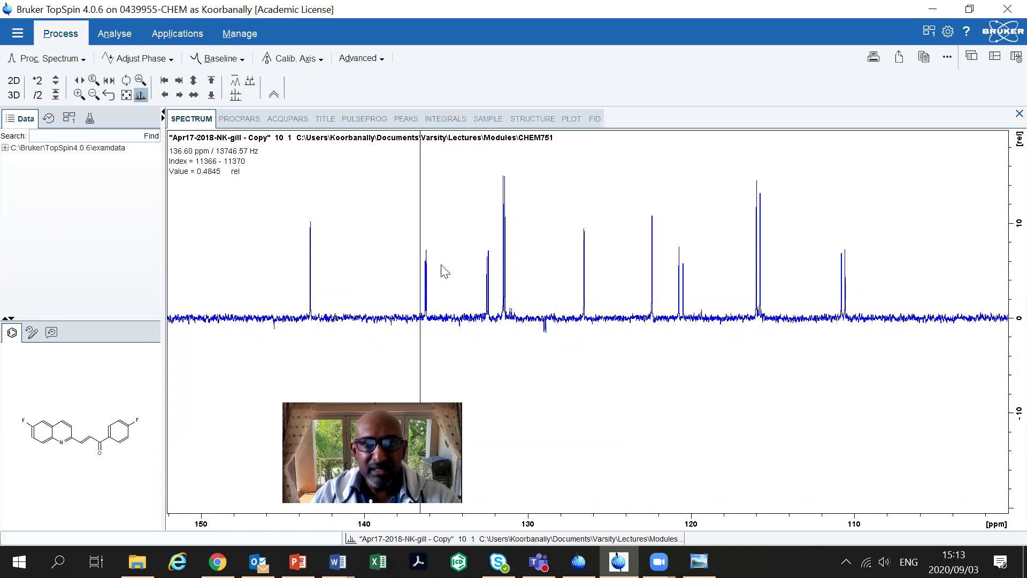
{"action": "left_click_drag", "start_coordinate": [428, 264], "coordinate": [444, 270]}
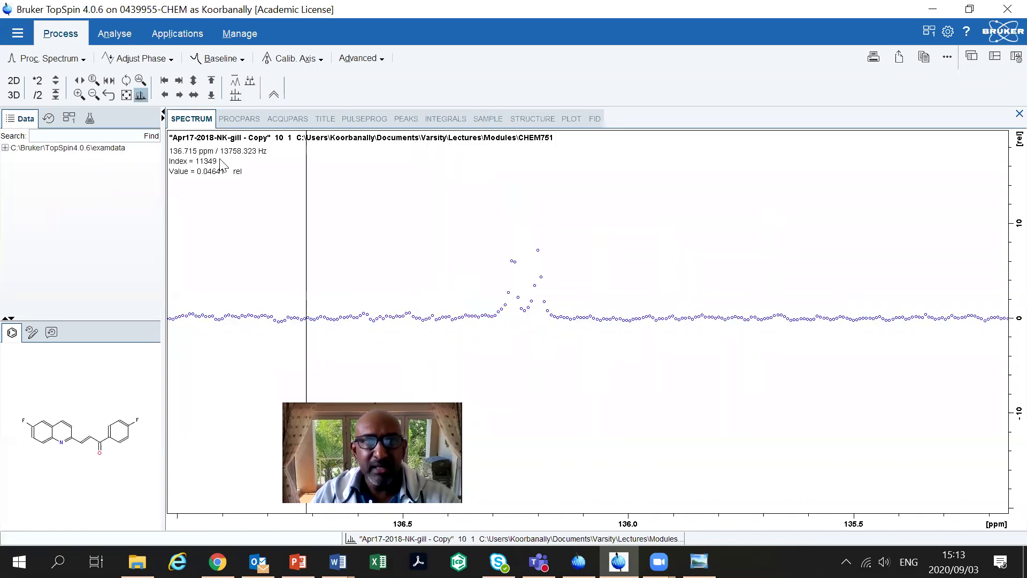
{"action": "left_click", "coordinate": [93, 95]}
{"action": "left_click", "coordinate": [93, 95]}
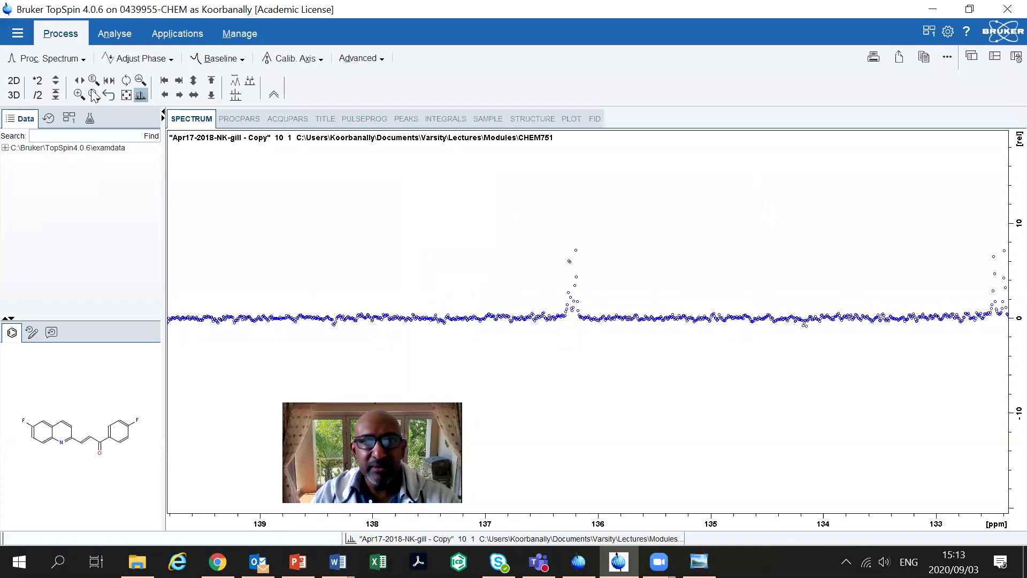
{"action": "left_click", "coordinate": [93, 95]}
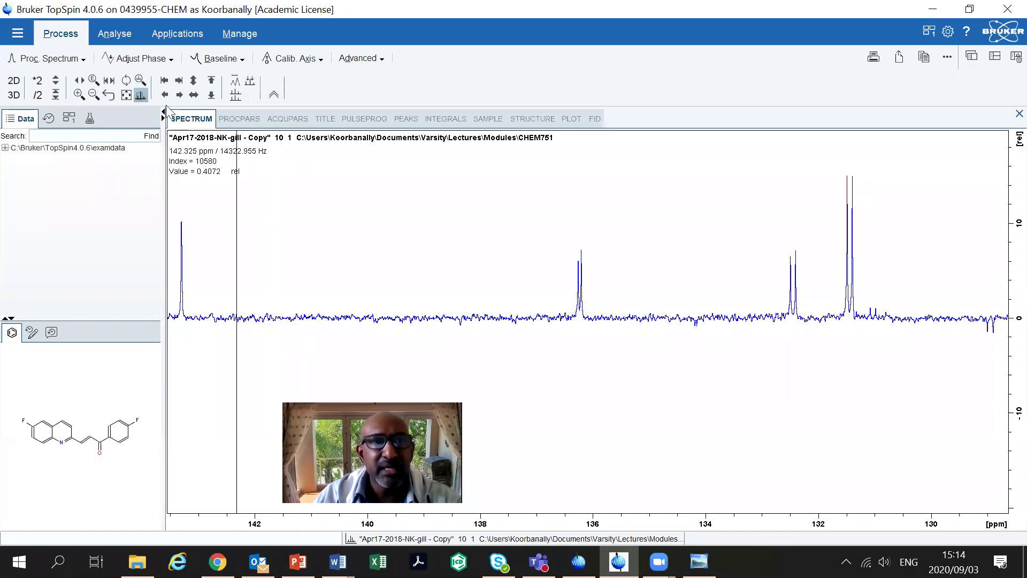
Examine the weak negative signals between about 145 and 193 ppm, and the peaks between about 100 and 144 ppm
{"action": "left_click", "coordinate": [126, 95]}
{"action": "left_click_drag", "start_coordinate": [244, 182], "coordinate": [668, 214]}
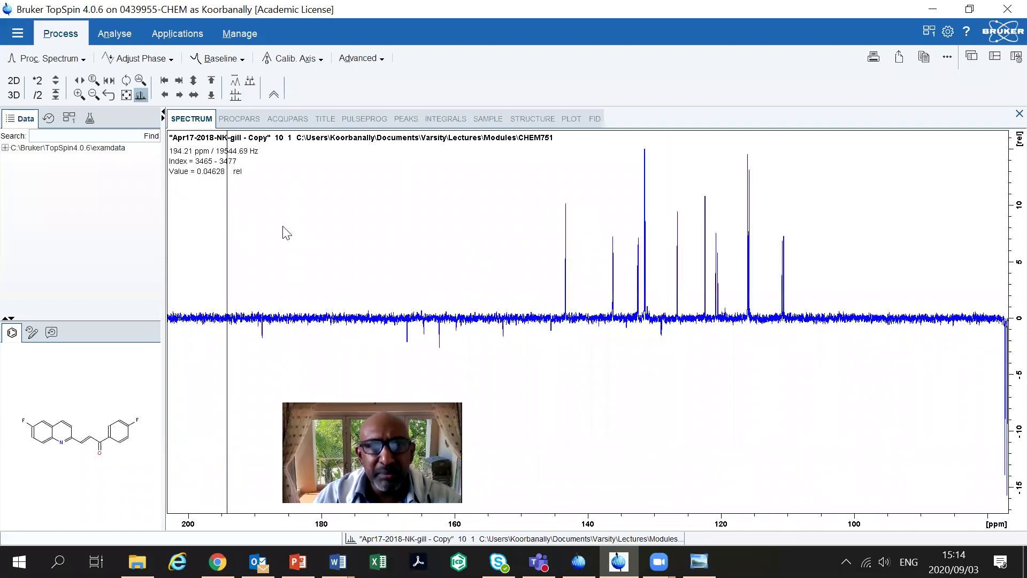
{"action": "left_click_drag", "start_coordinate": [563, 233], "coordinate": [229, 258]}
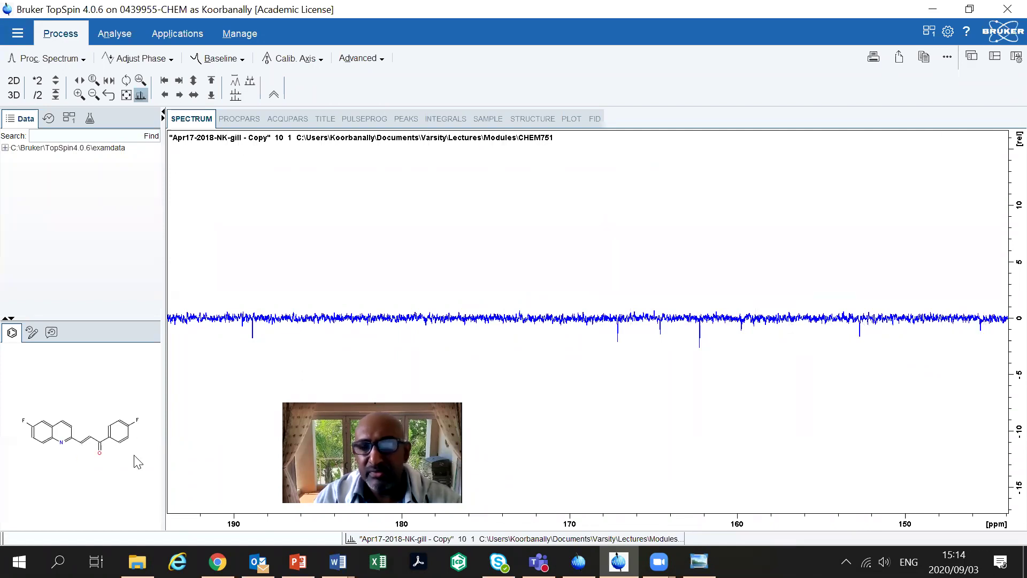
{"action": "left_click", "coordinate": [126, 95]}
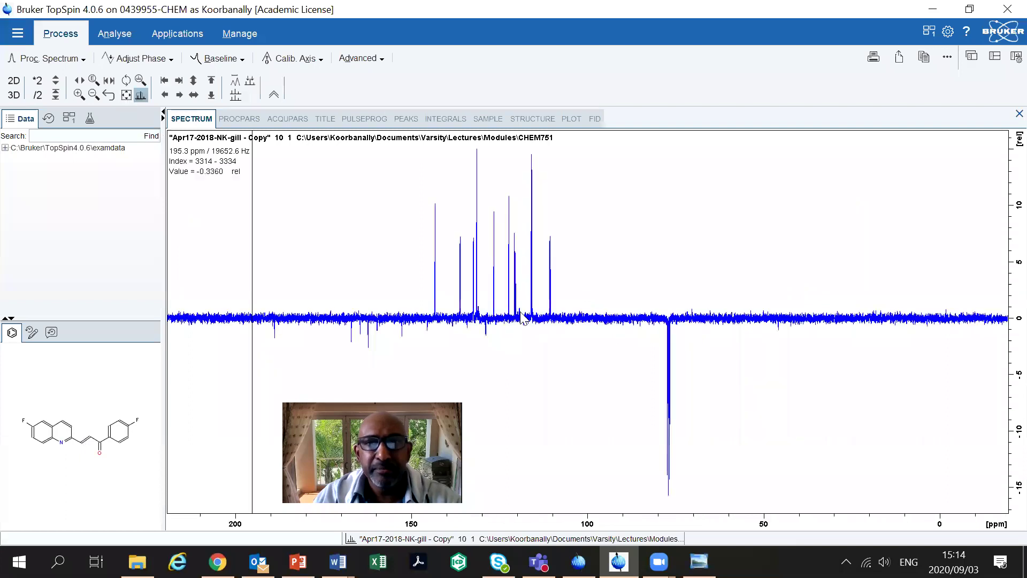
{"action": "left_click_drag", "start_coordinate": [432, 267], "coordinate": [502, 278]}
{"action": "left_click_drag", "start_coordinate": [585, 280], "coordinate": [591, 280]}
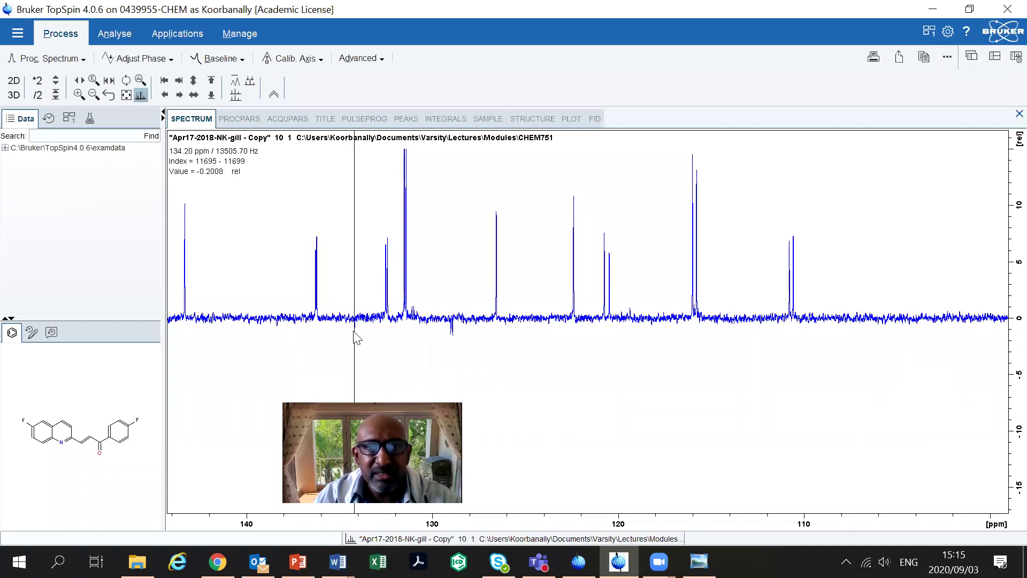
{"action": "scroll", "coordinate": [355, 335], "scroll_direction": "up", "scroll_amount": 2}
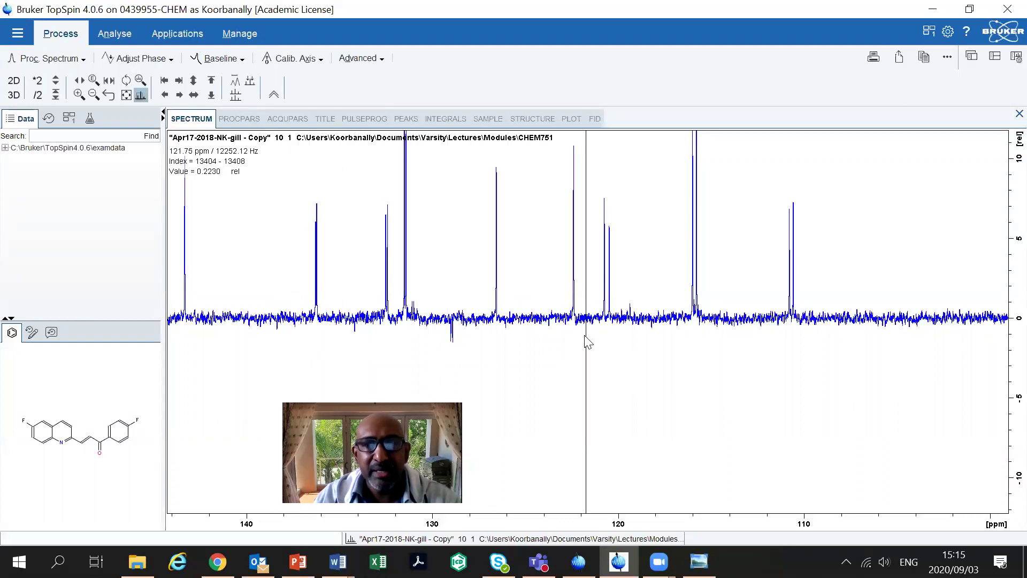
Pick the positive peaks between about 110 and 143 ppm, defining a peak-picking region around each group
{"action": "left_click", "coordinate": [127, 95]}
{"action": "left_click_drag", "start_coordinate": [246, 252], "coordinate": [619, 299]}
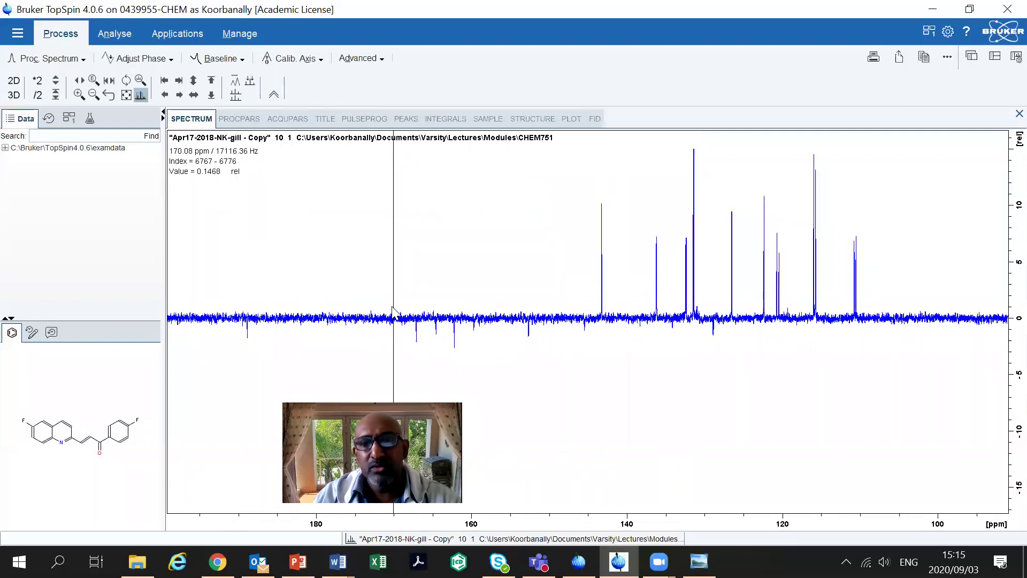
{"action": "scroll", "coordinate": [390, 309], "scroll_direction": "down", "scroll_amount": 1}
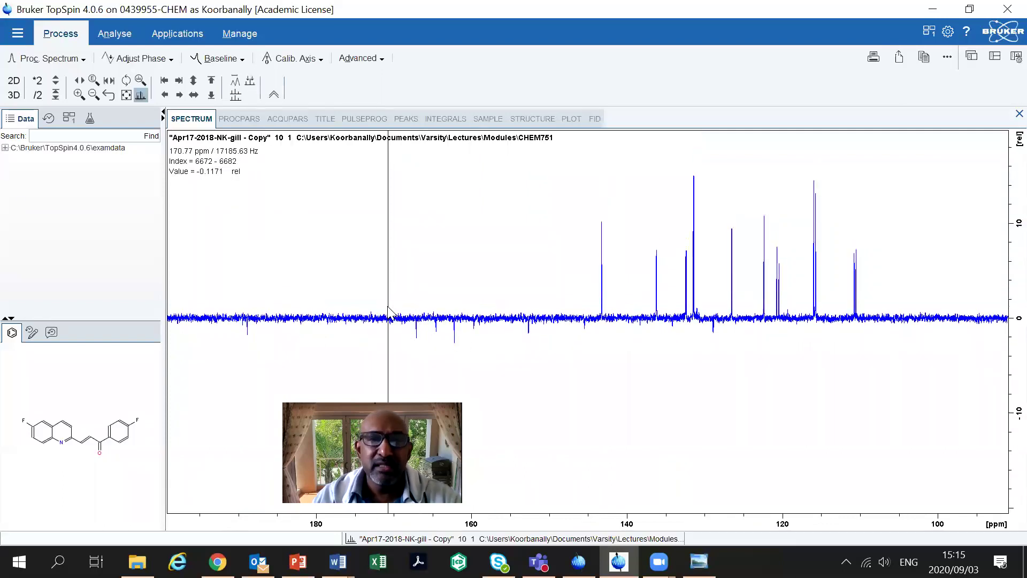
{"action": "left_click", "coordinate": [125, 38]}
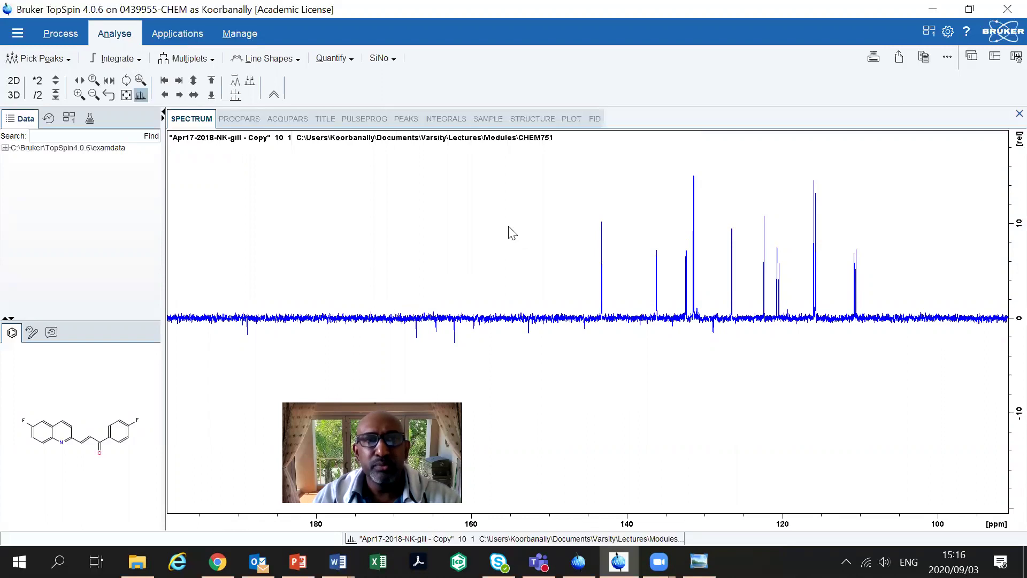
{"action": "left_click", "coordinate": [39, 58]}
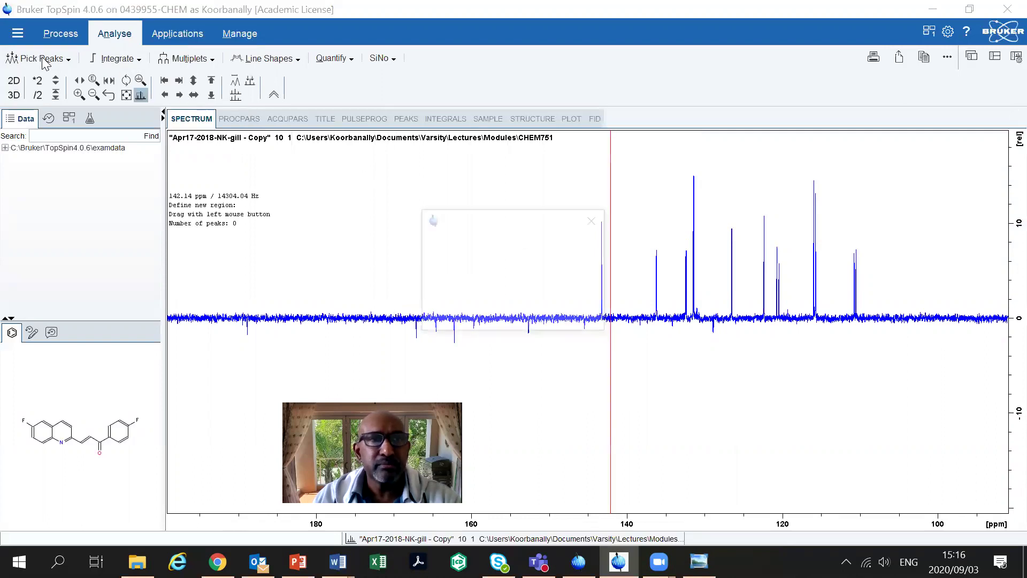
{"action": "left_click", "coordinate": [532, 317]}
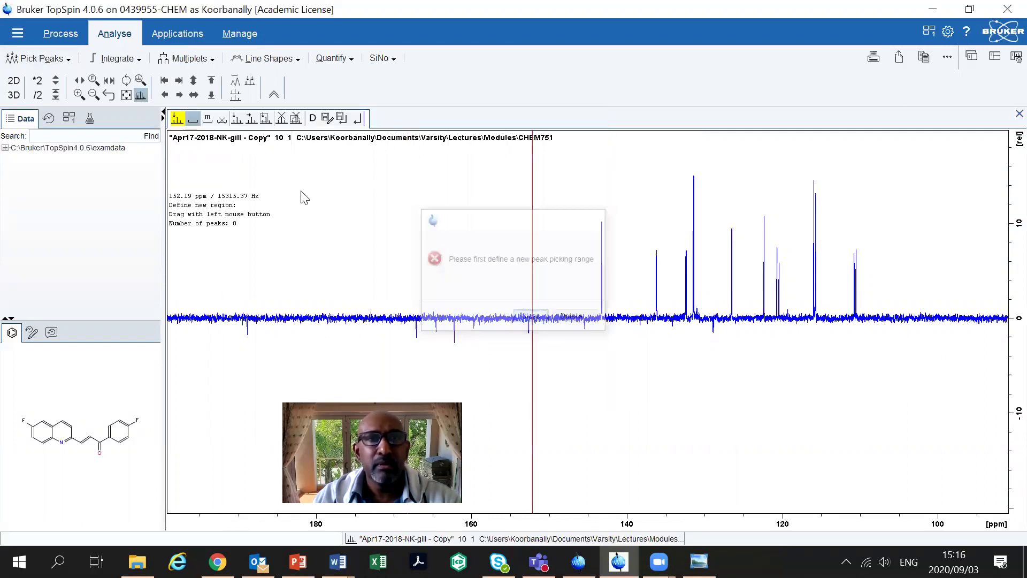
{"action": "left_click_drag", "start_coordinate": [590, 208], "coordinate": [672, 292]}
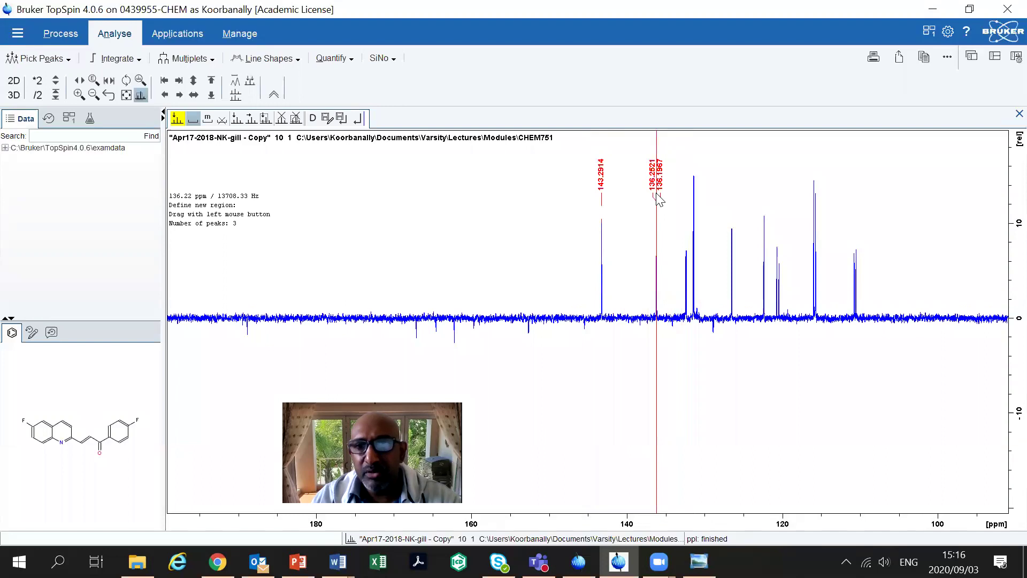
{"action": "left_click_drag", "start_coordinate": [679, 245], "coordinate": [691, 294]}
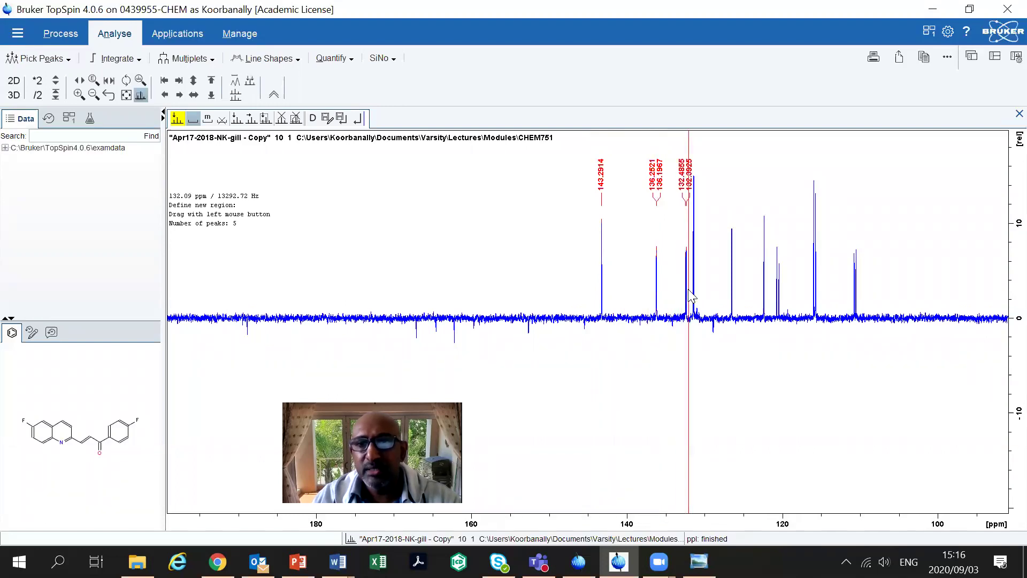
{"action": "left_click_drag", "start_coordinate": [697, 209], "coordinate": [737, 264]}
{"action": "left_click_drag", "start_coordinate": [756, 195], "coordinate": [785, 283]}
{"action": "left_click_drag", "start_coordinate": [806, 163], "coordinate": [826, 278]}
{"action": "left_click_drag", "start_coordinate": [845, 230], "coordinate": [877, 270]}
Pick the weak negative signals near 189, 160–167, 145–153 and 129 ppm, and save the picked peaks
{"action": "left_click_drag", "start_coordinate": [236, 293], "coordinate": [278, 359]}
{"action": "left_click_drag", "start_coordinate": [401, 293], "coordinate": [495, 367]}
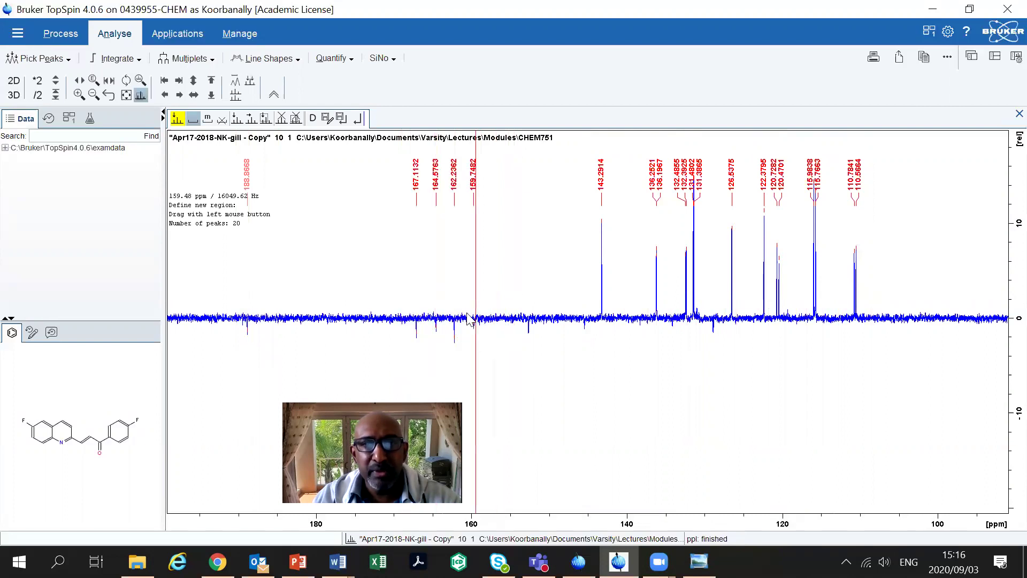
{"action": "left_click_drag", "start_coordinate": [518, 297], "coordinate": [591, 360]}
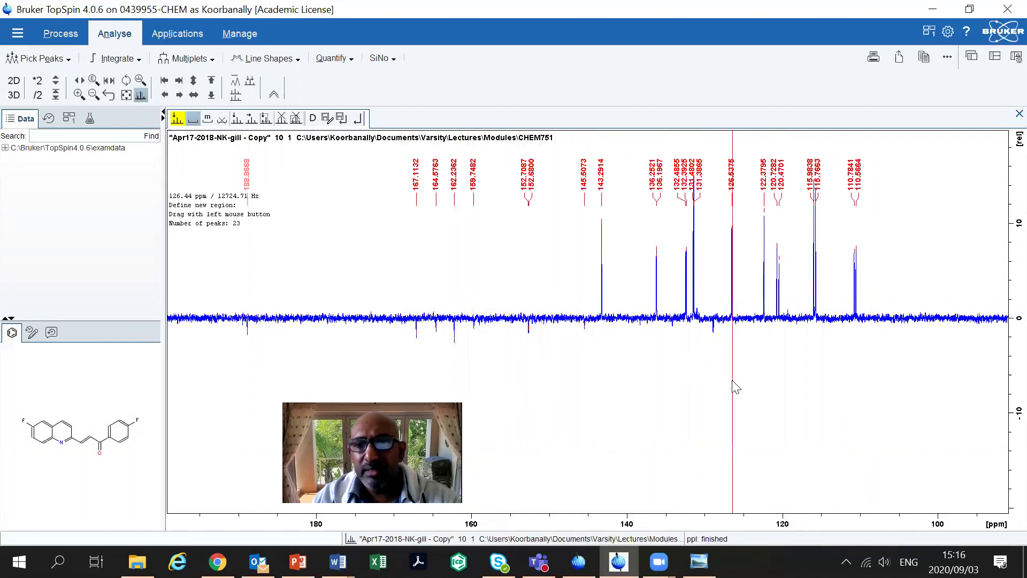
{"action": "left_click_drag", "start_coordinate": [711, 308], "coordinate": [723, 353]}
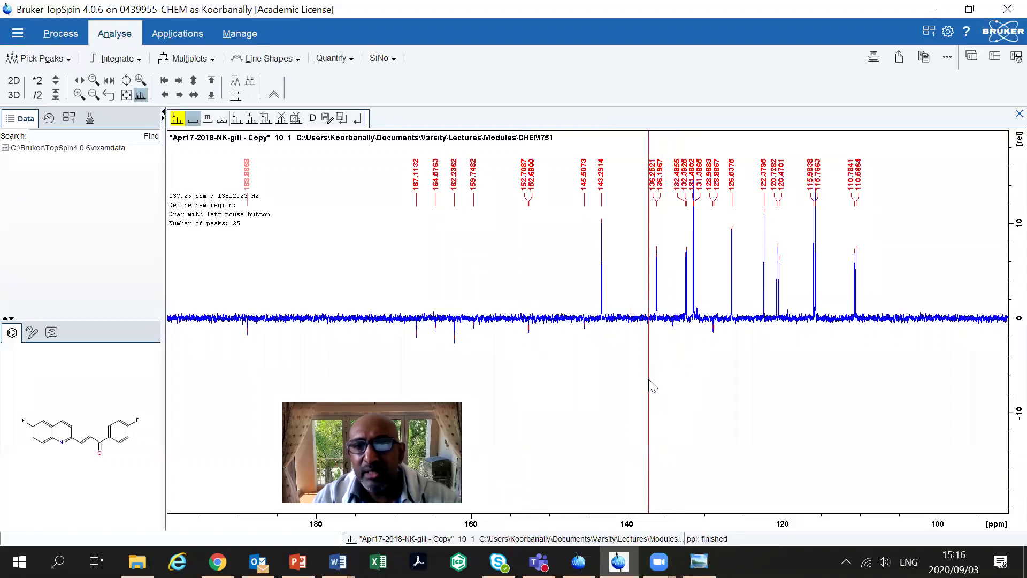
{"action": "scroll", "coordinate": [626, 357], "scroll_direction": "up", "scroll_amount": 2}
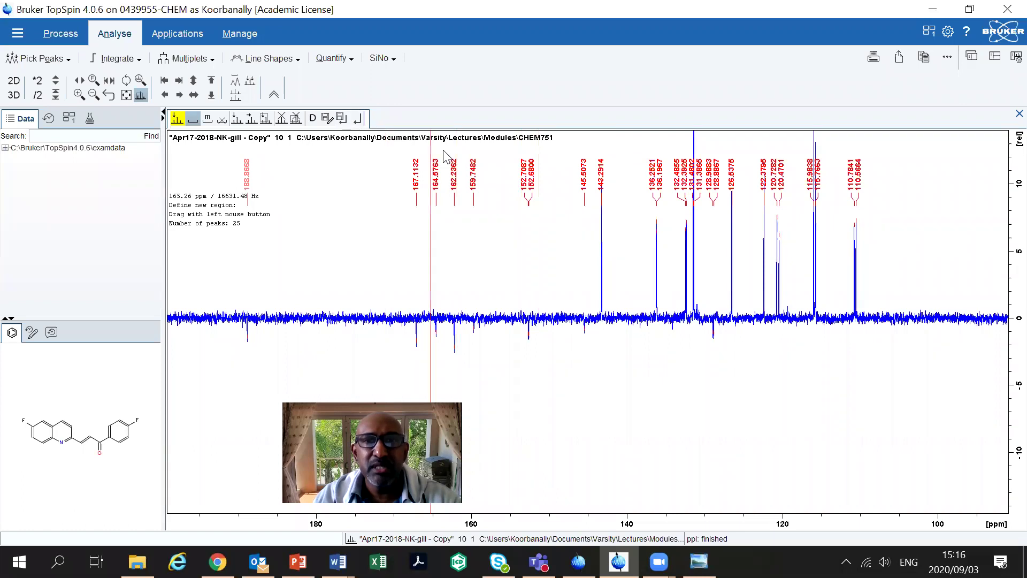
{"action": "left_click", "coordinate": [343, 119]}
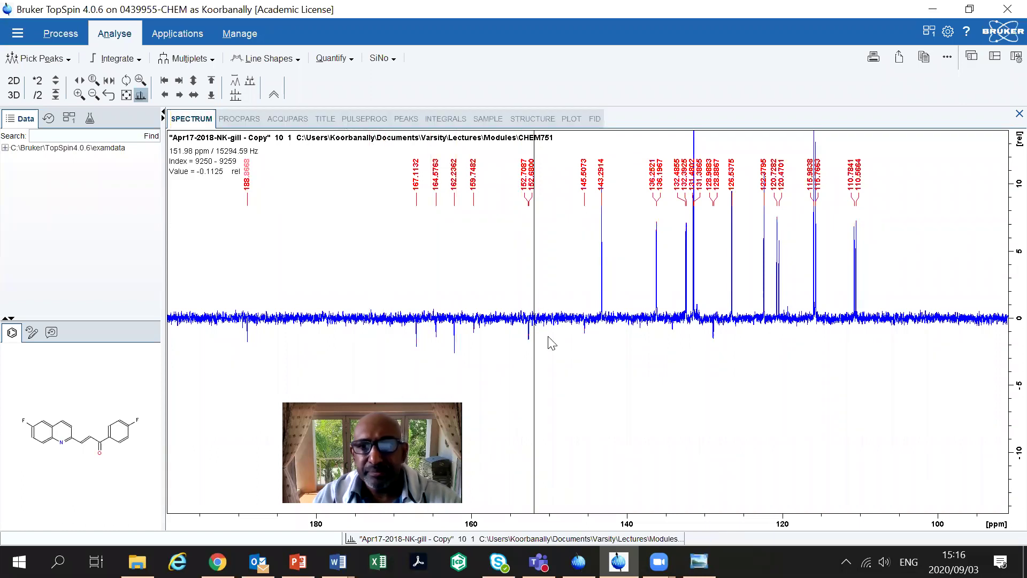
Try to pick the weak negative signal near 134 ppm
{"action": "left_click_drag", "start_coordinate": [702, 355], "coordinate": [739, 353]}
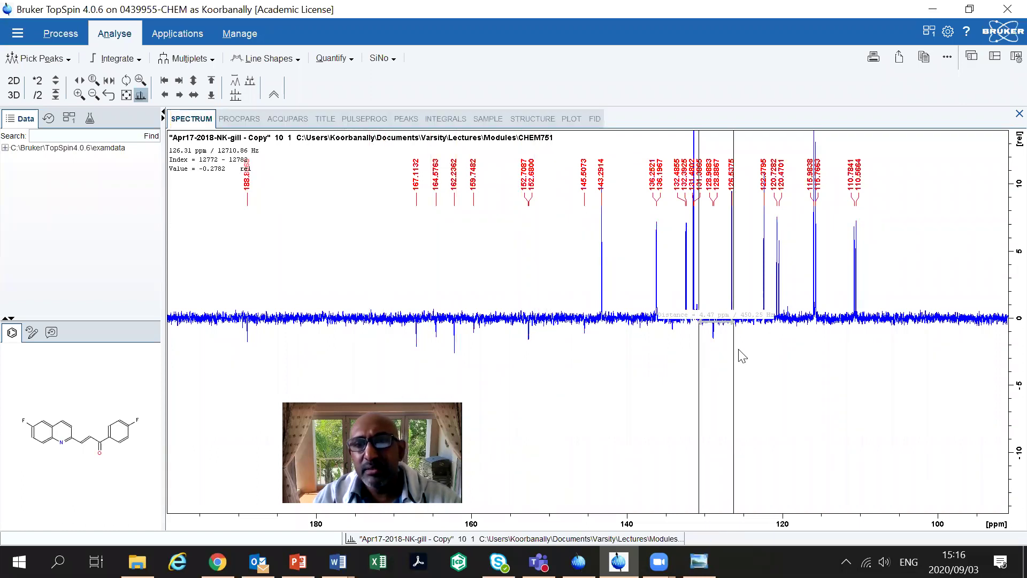
{"action": "left_click", "coordinate": [135, 95]}
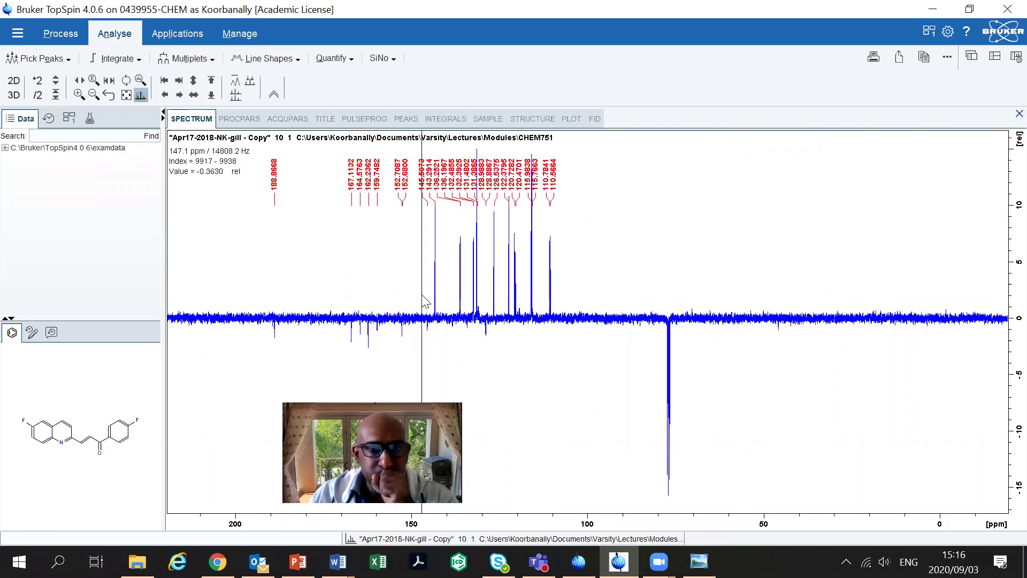
{"action": "left_click_drag", "start_coordinate": [433, 302], "coordinate": [524, 314]}
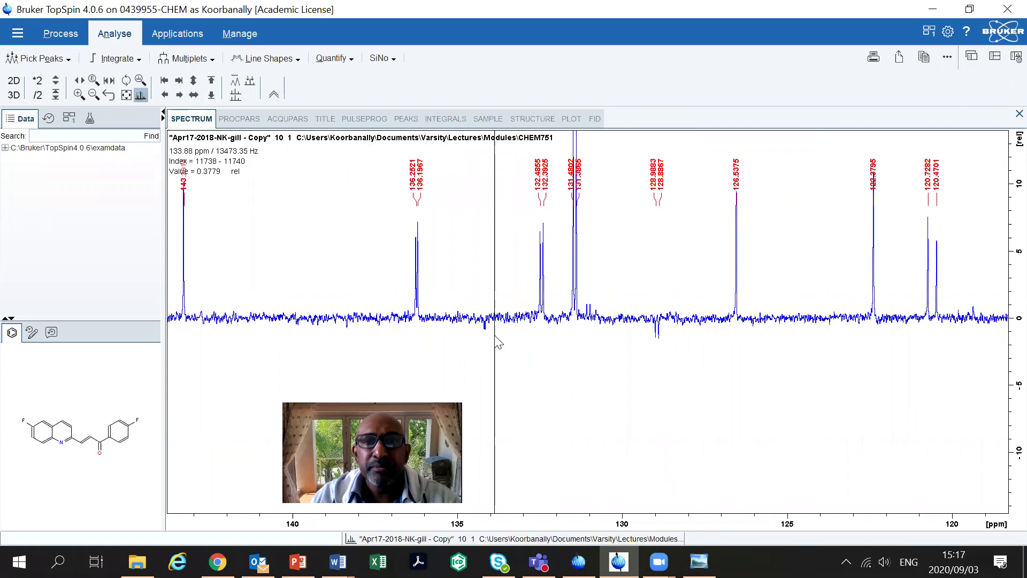
{"action": "scroll", "coordinate": [494, 342], "scroll_direction": "up", "scroll_amount": 2}
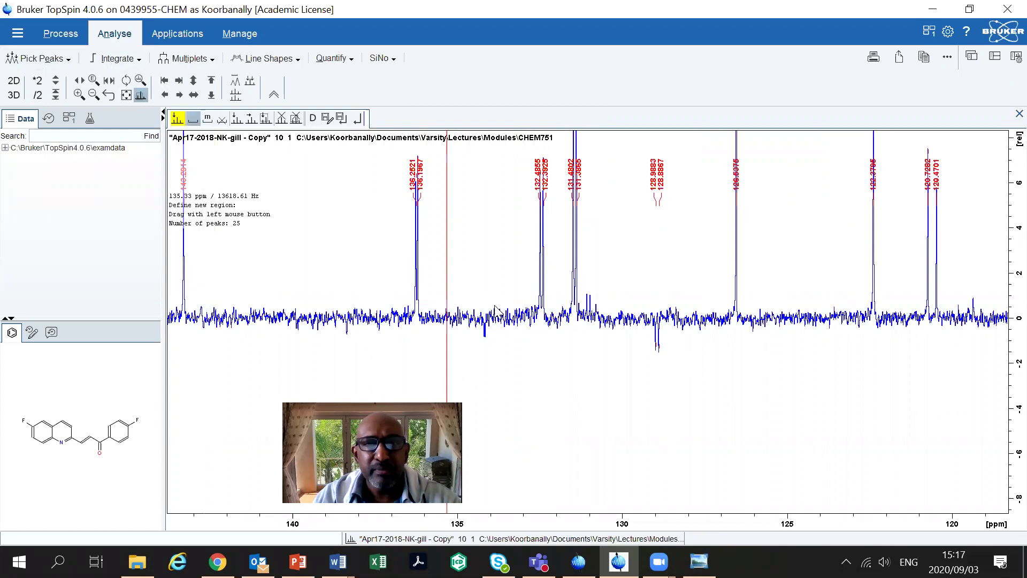
{"action": "left_click_drag", "start_coordinate": [465, 291], "coordinate": [512, 383]}
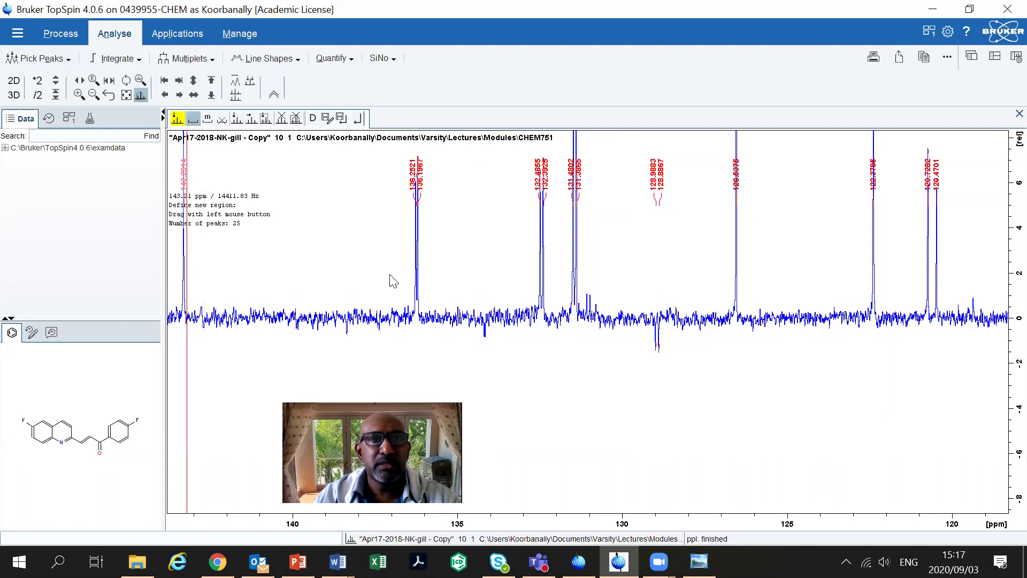
{"action": "key", "text": "Escape"}
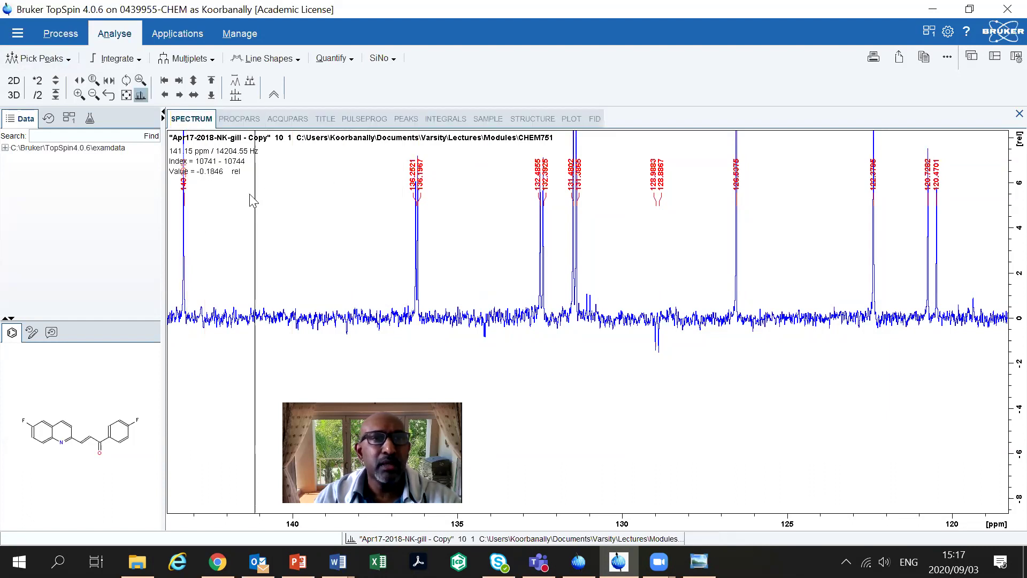
Export the labelled spectrum region from about 94 to 198 ppm to the Desktop as 13C Fquinoline.tif
{"action": "key", "text": "Home"}
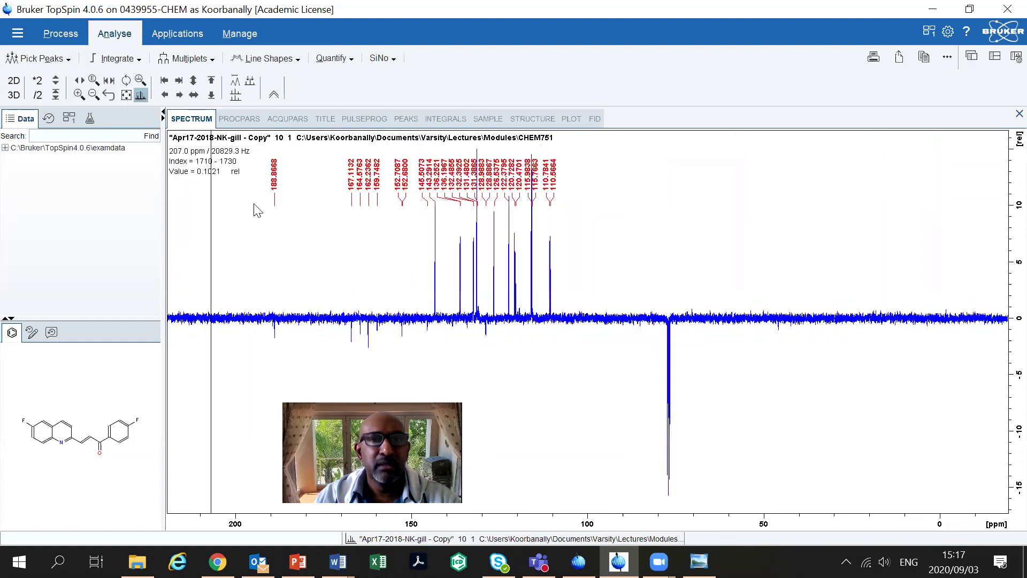
{"action": "left_click_drag", "start_coordinate": [244, 204], "coordinate": [610, 251]}
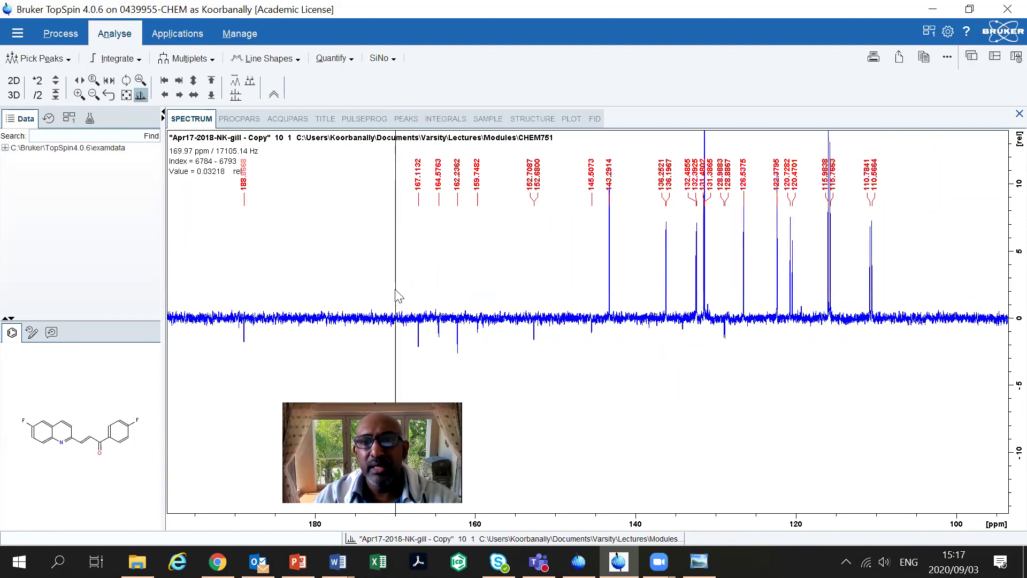
{"action": "scroll", "coordinate": [399, 296], "scroll_direction": "down", "scroll_amount": 1}
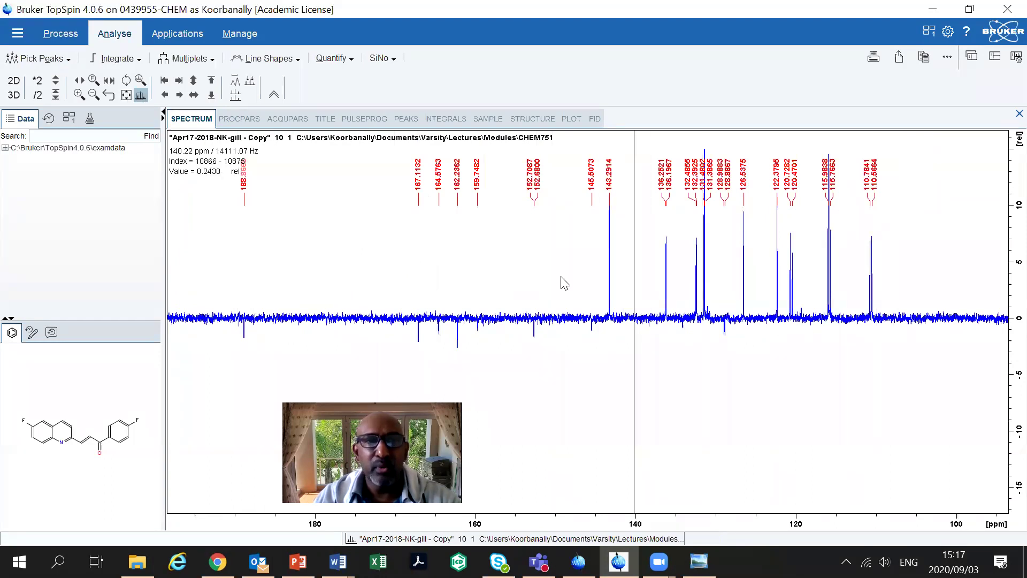
{"action": "left_click", "coordinate": [19, 34]}
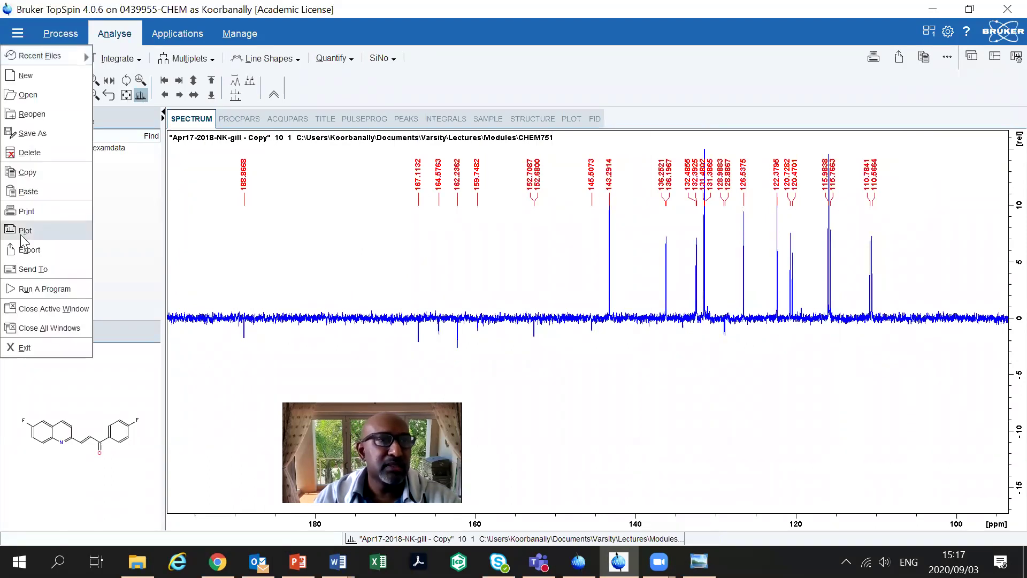
{"action": "left_click", "coordinate": [28, 250]}
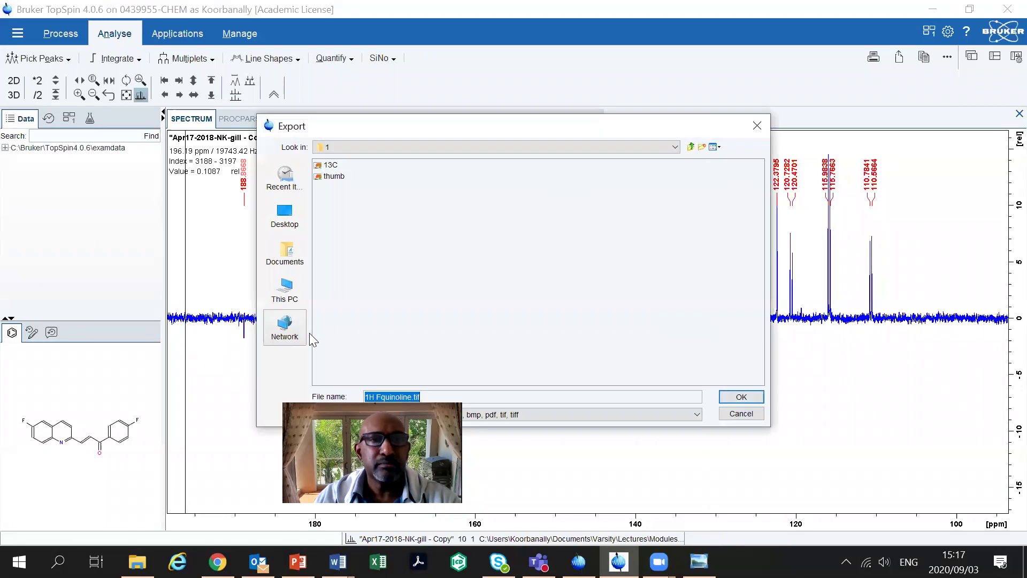
{"action": "left_click", "coordinate": [284, 214]}
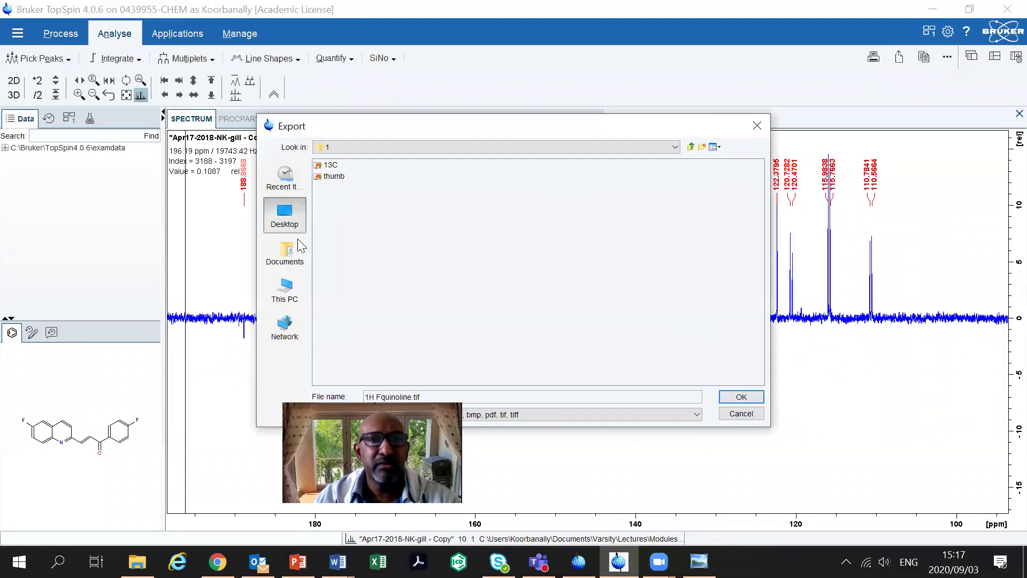
{"action": "left_click", "coordinate": [368, 396]}
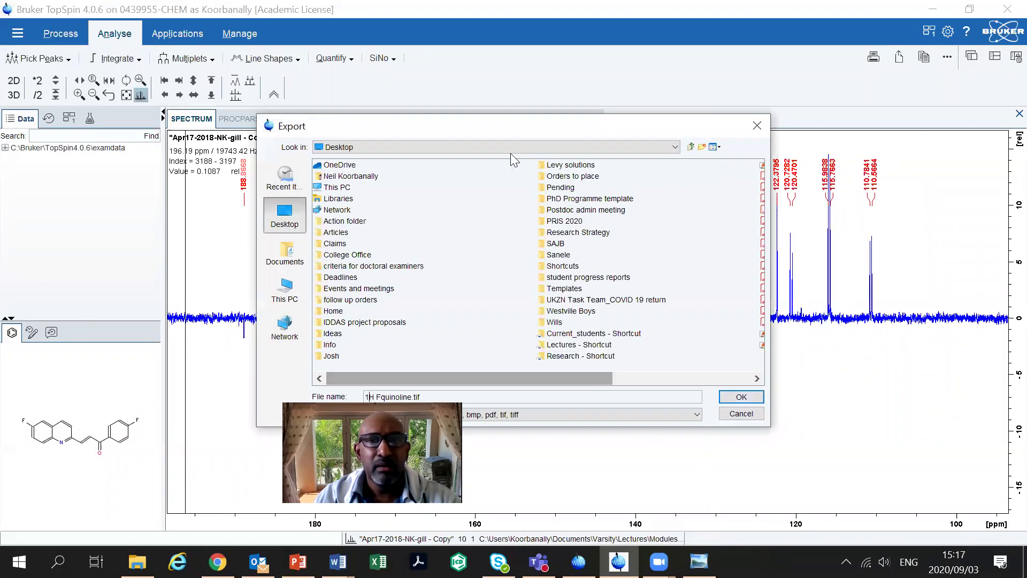
{"action": "left_click_drag", "start_coordinate": [530, 125], "coordinate": [544, 69]}
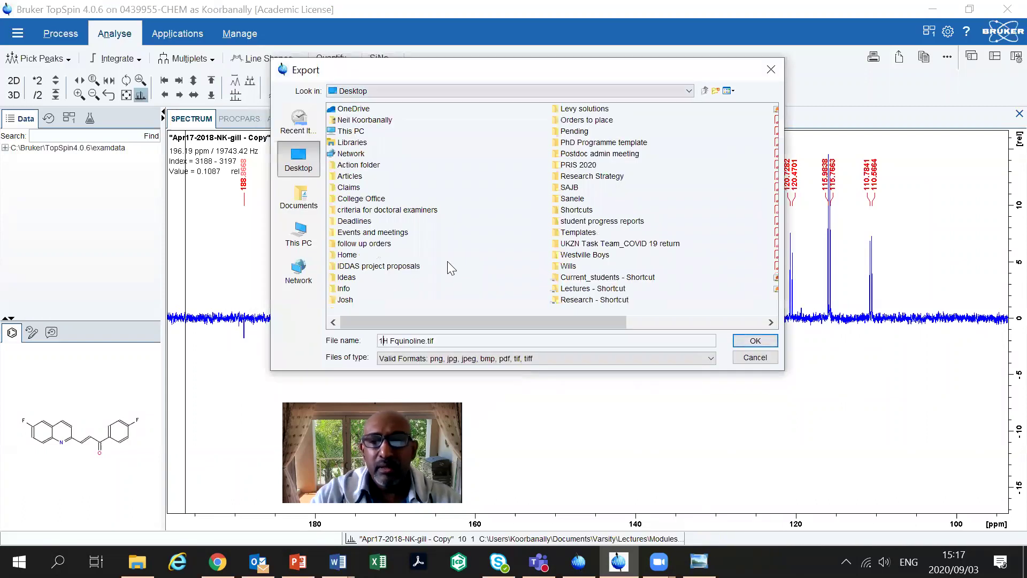
{"action": "key", "text": "BackSpace"}
{"action": "key", "text": "Delete"}
{"action": "key", "text": "Delete"}
{"action": "type", "text": "13C"}
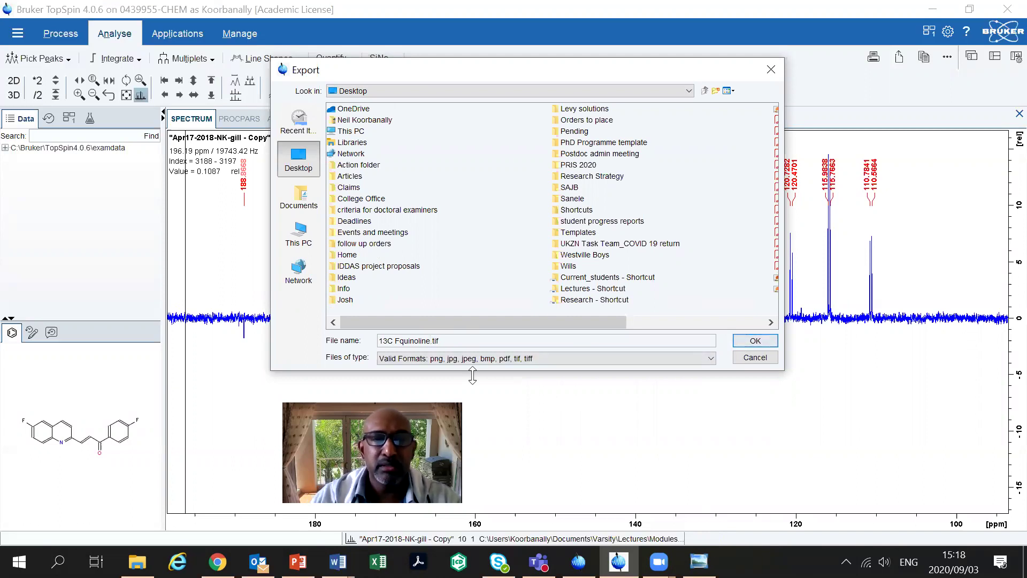
{"action": "left_click", "coordinate": [747, 344]}
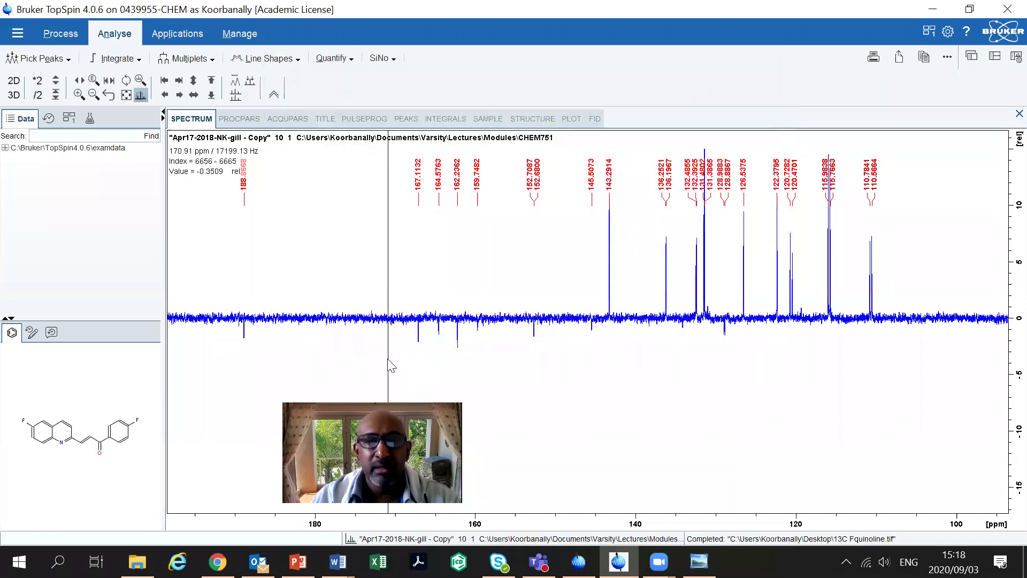
Check the exported 13C Fquinoline image from the Desktop in Windows Photo Viewer
{"action": "left_click", "coordinate": [932, 12]}
{"action": "left_click", "coordinate": [934, 11]}
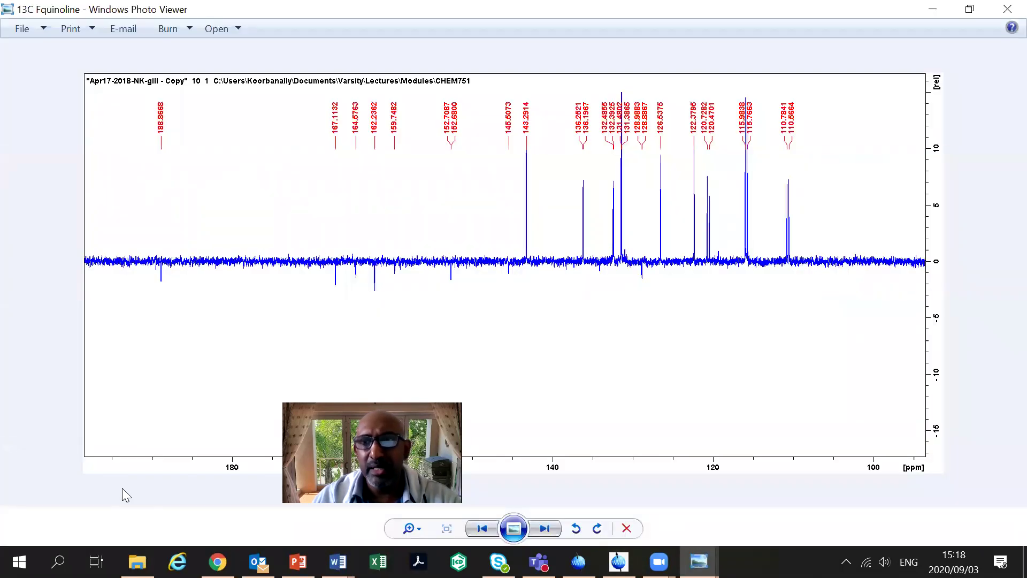
{"action": "left_click", "coordinate": [935, 9]}
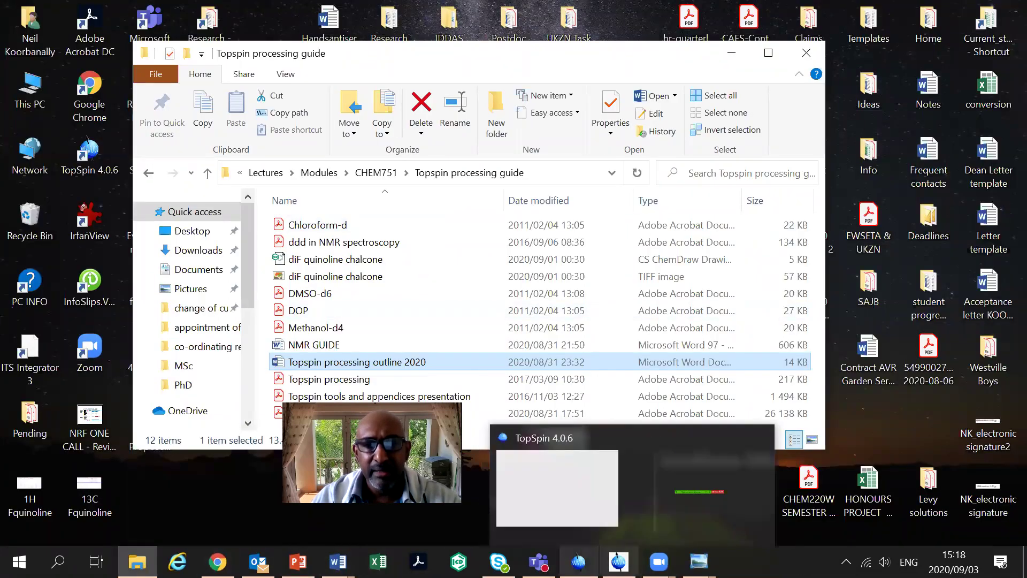
Back in TopSpin, export the expanded region from about 109 to 146 ppm, baseline lowered to fit the peaks under their labels, to the Desktop as 13C Fquinoline exp.tif
{"action": "left_click", "coordinate": [614, 520]}
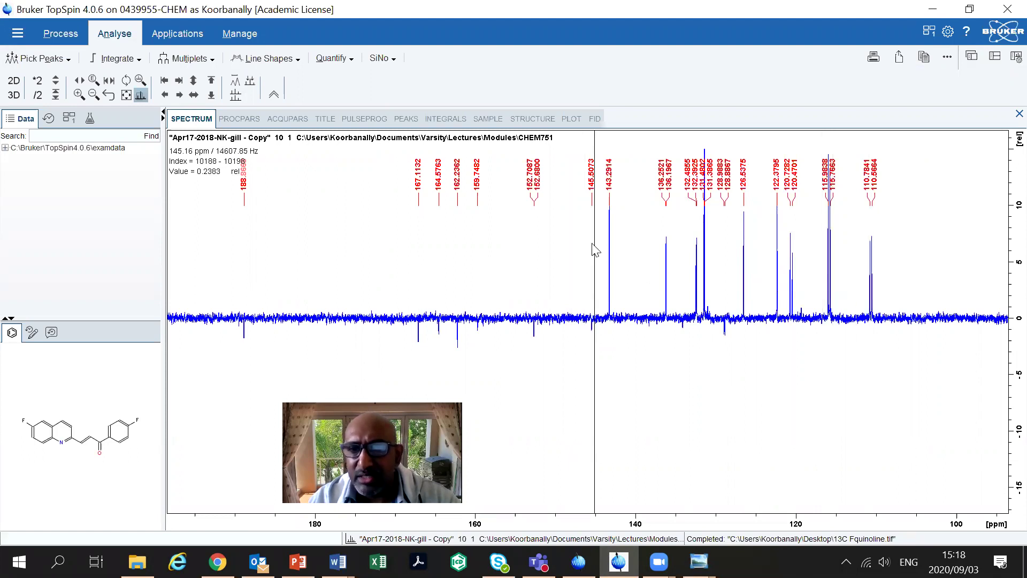
{"action": "left_click_drag", "start_coordinate": [583, 235], "coordinate": [923, 239]}
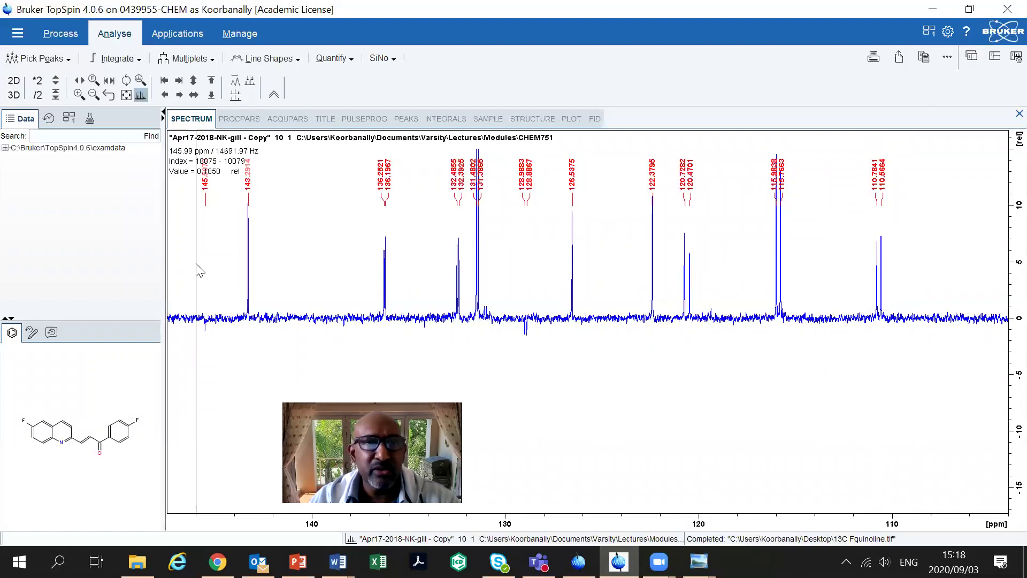
{"action": "left_click_drag", "start_coordinate": [196, 265], "coordinate": [923, 305]}
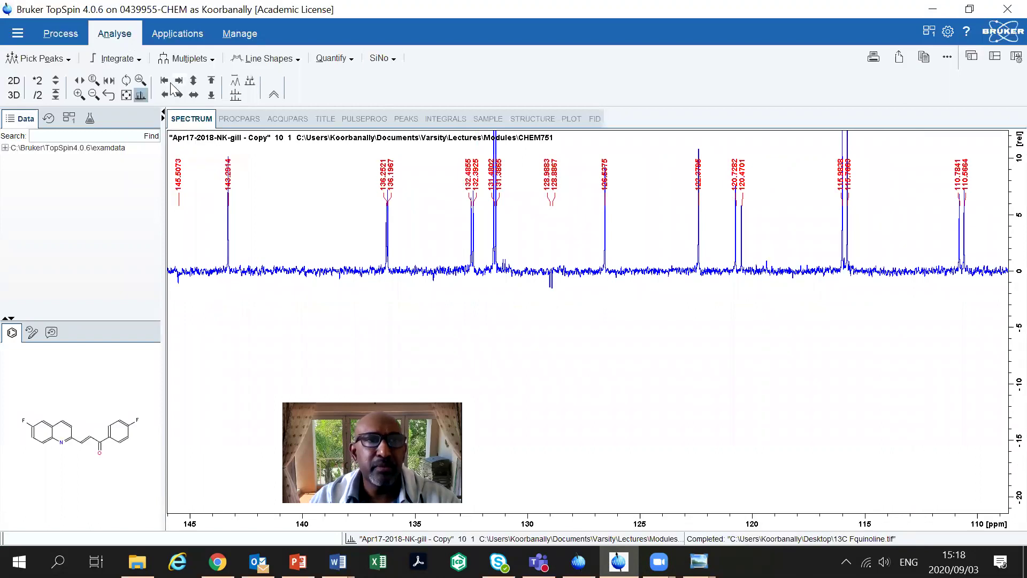
{"action": "left_click", "coordinate": [194, 81]}
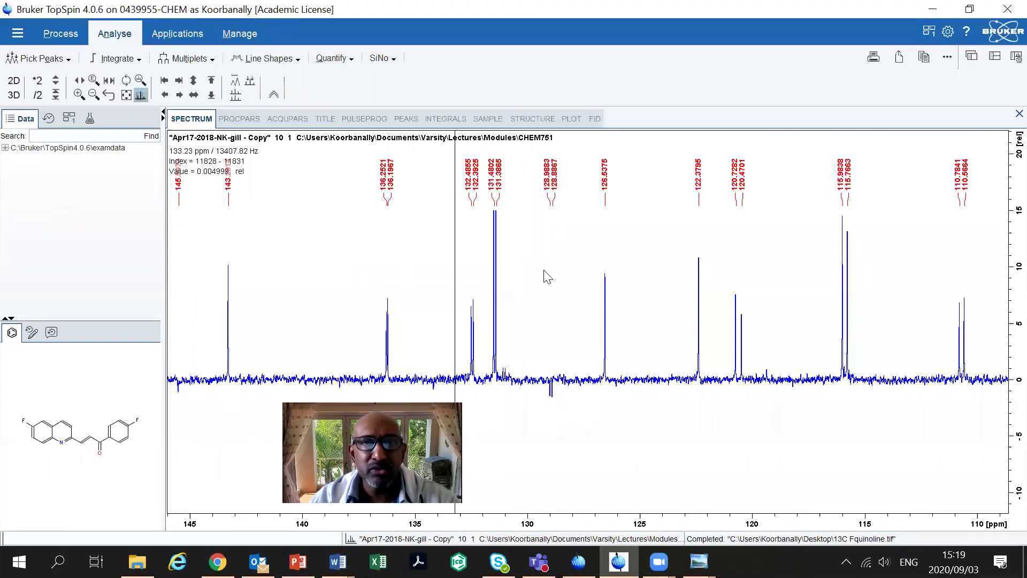
{"action": "left_click", "coordinate": [20, 34]}
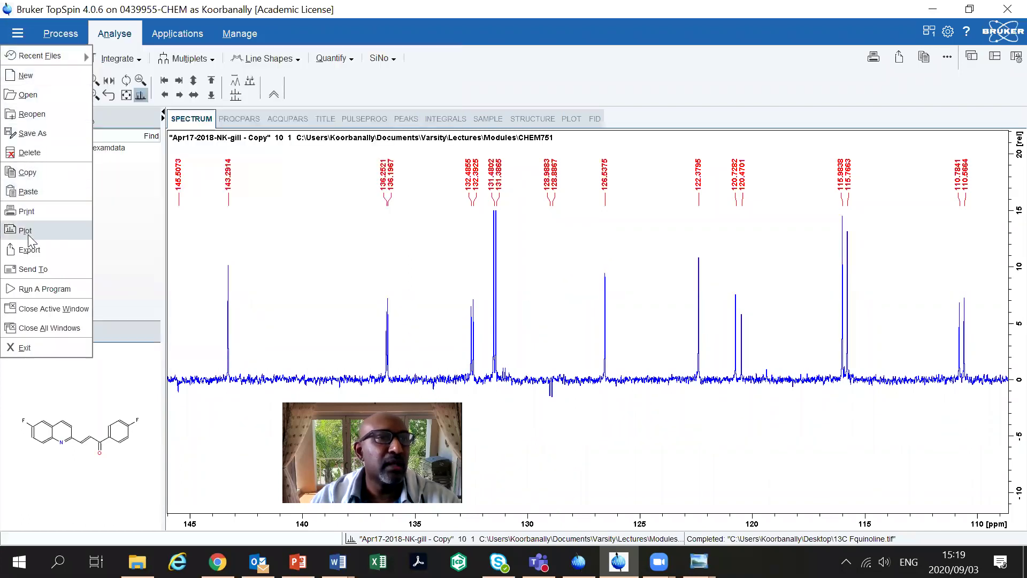
{"action": "key", "text": "Escape"}
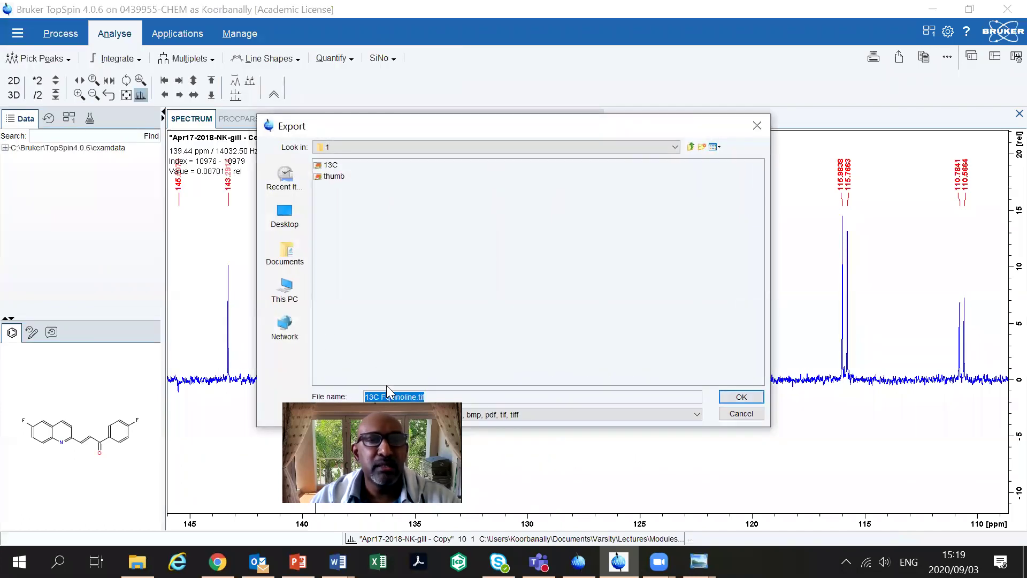
{"action": "left_click", "coordinate": [414, 397]}
{"action": "type", "text": "exp"}
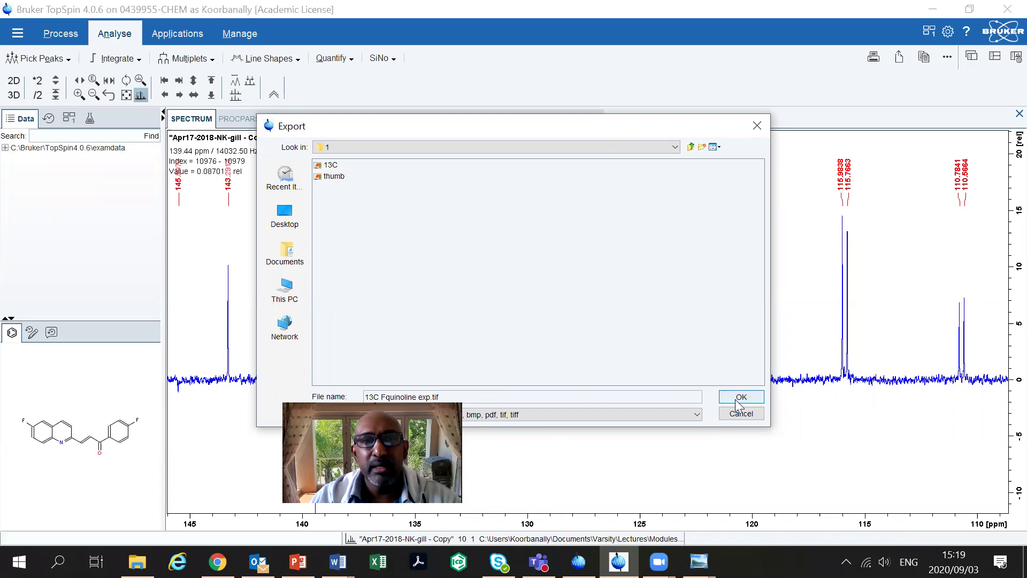
{"action": "left_click", "coordinate": [286, 225]}
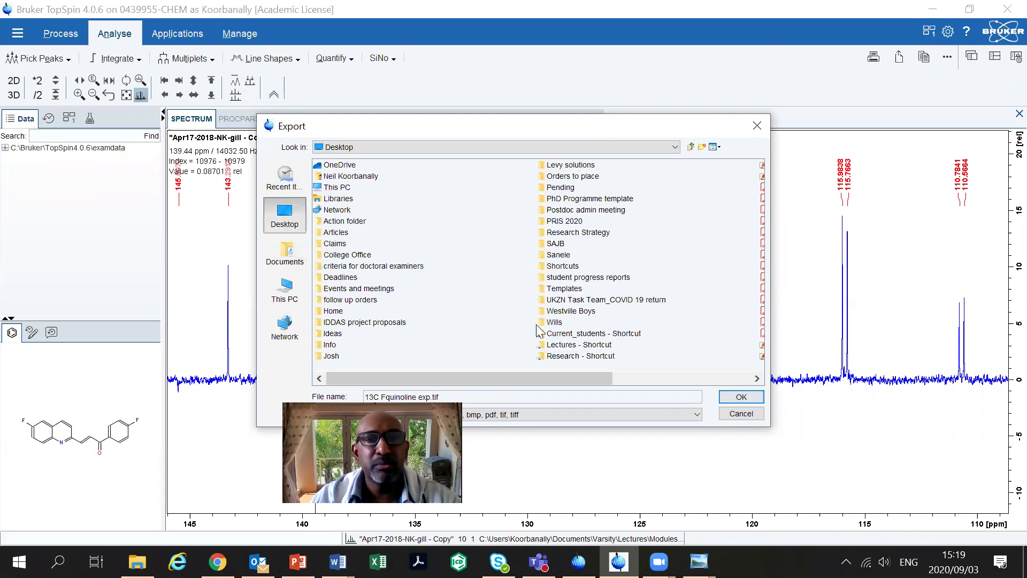
{"action": "left_click", "coordinate": [733, 396]}
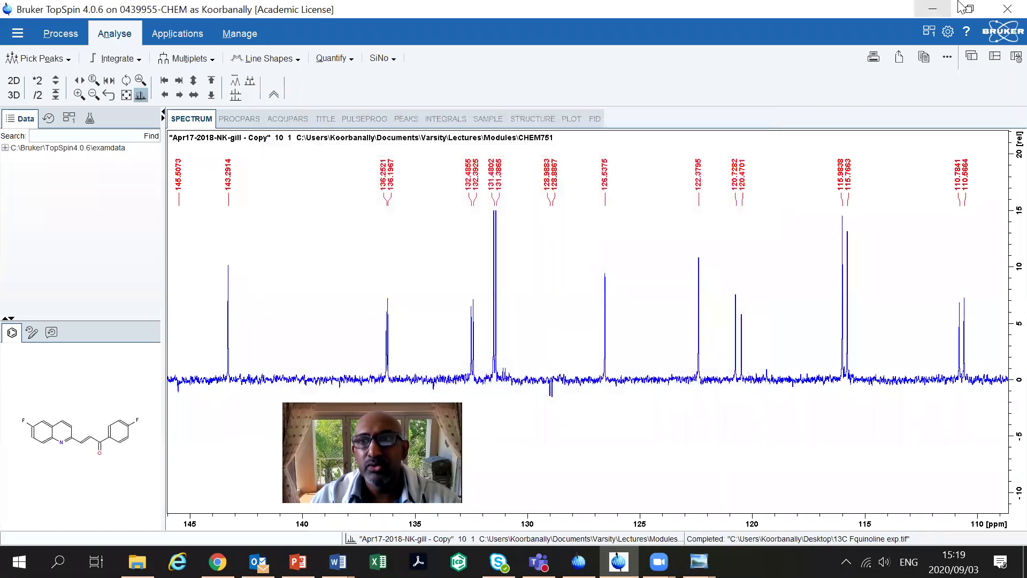
Check the exported 13C Fquinoline exp image in Windows Photo Viewer, and return to the spectrum in TopSpin
{"action": "left_click", "coordinate": [932, 12]}
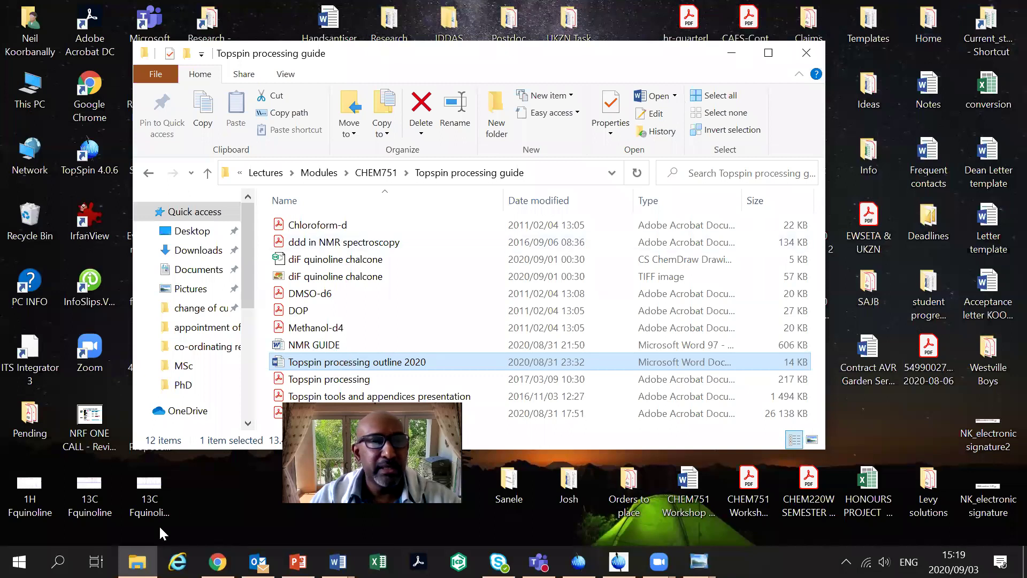
{"action": "left_click", "coordinate": [145, 490]}
{"action": "double_click", "coordinate": [146, 490]}
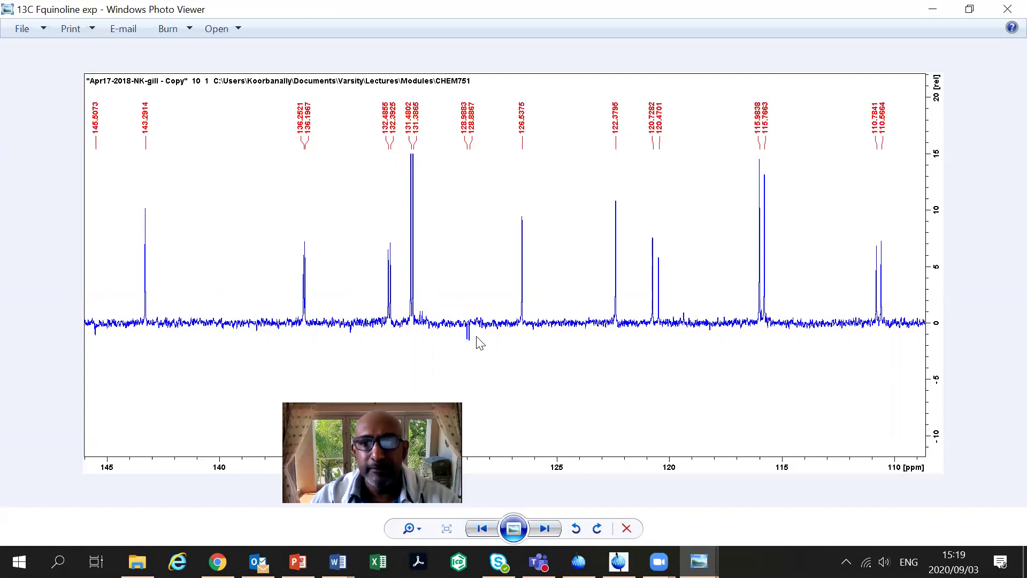
{"action": "key", "text": "alt+Tab"}
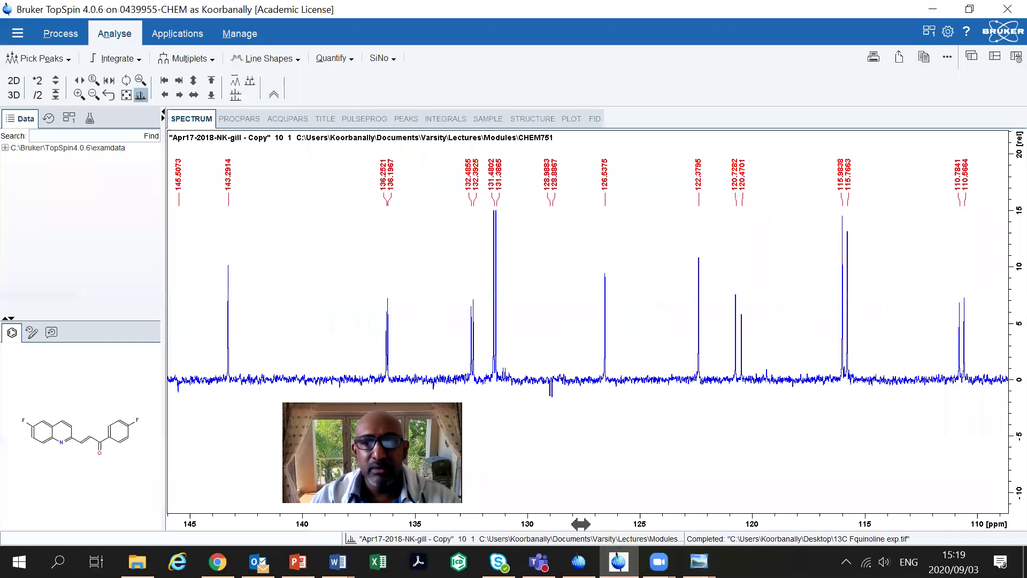
Switch to Word and review the Topspin processing outline 2020 through the 2D spectra topics, dismissing the low-battery alert
{"action": "mouse_move", "coordinate": [338, 561]}
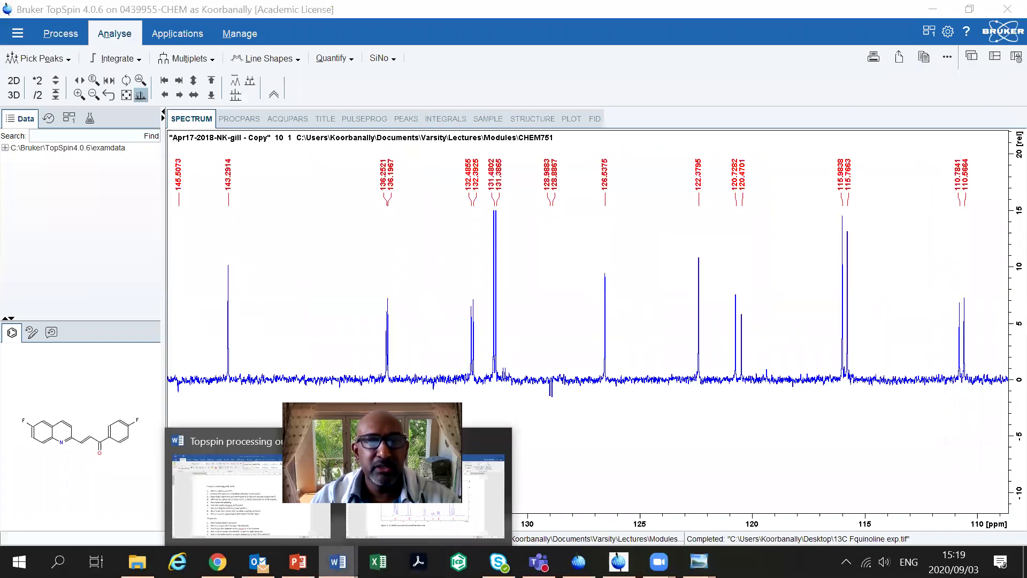
{"action": "left_click", "coordinate": [268, 517]}
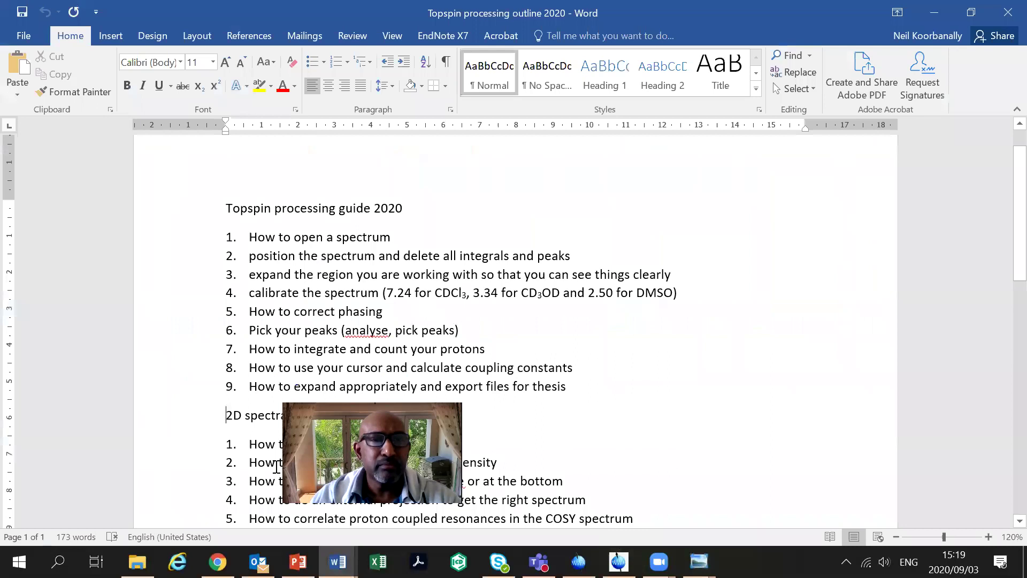
{"action": "scroll", "coordinate": [586, 333], "scroll_direction": "down", "scroll_amount": 1}
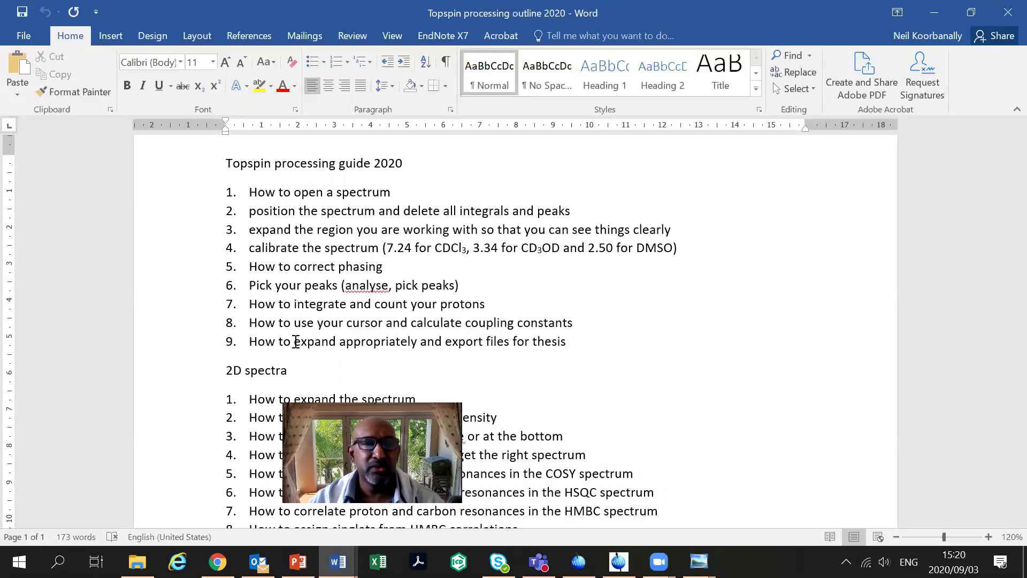
{"action": "scroll", "coordinate": [295, 341], "scroll_direction": "down", "scroll_amount": 4}
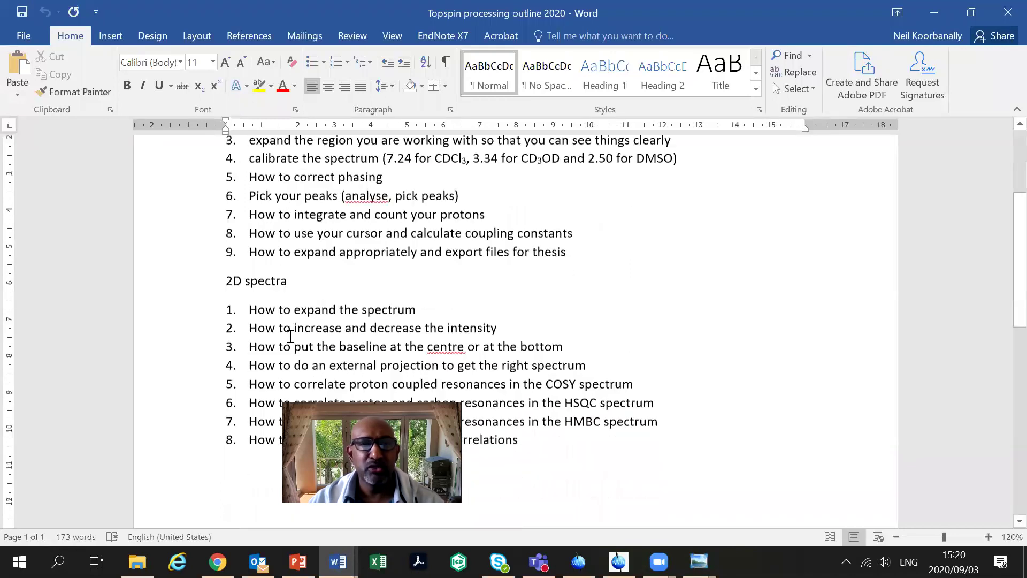
{"action": "scroll", "coordinate": [290, 337], "scroll_direction": "up", "scroll_amount": 1}
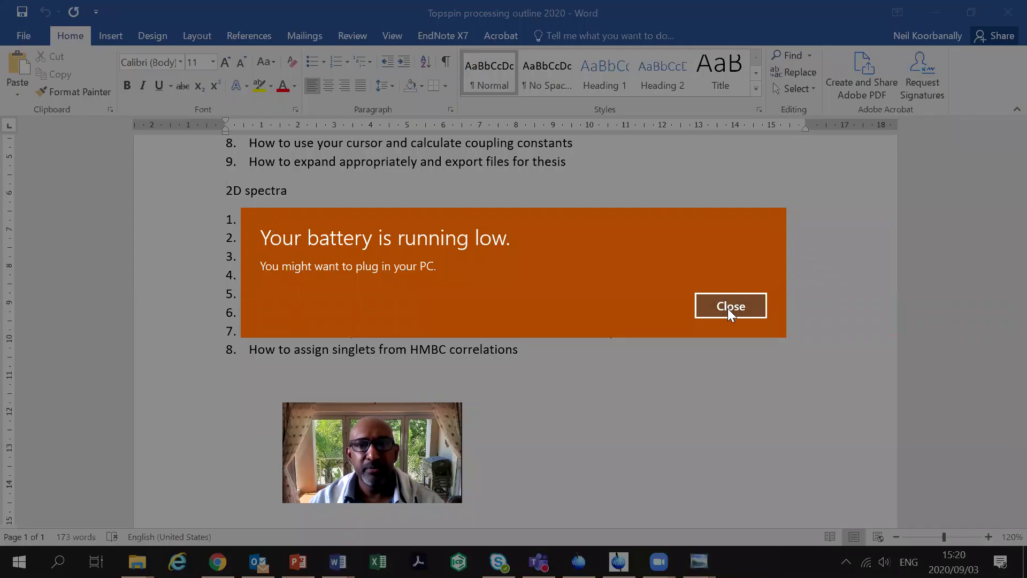
{"action": "left_click", "coordinate": [727, 309]}
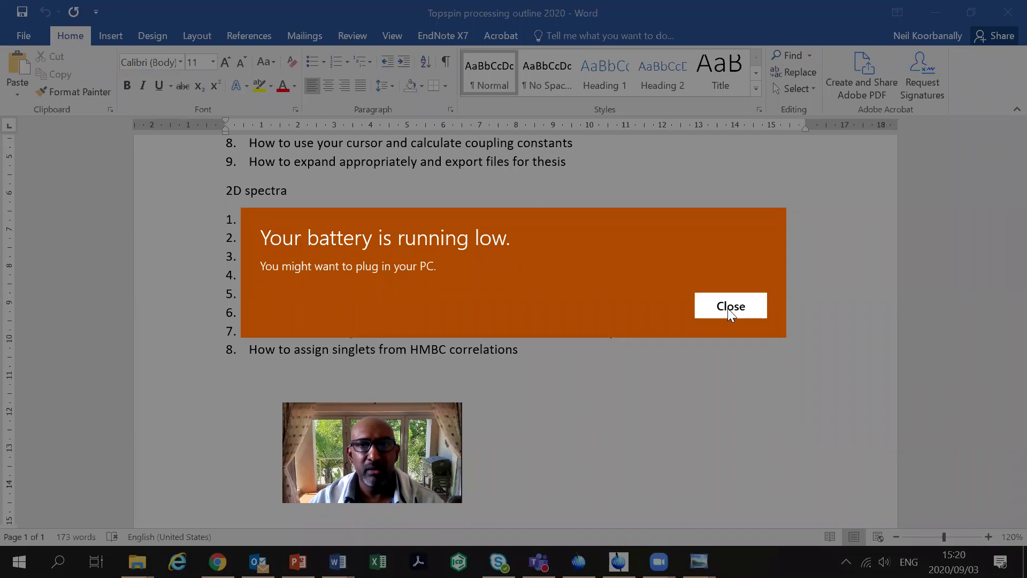